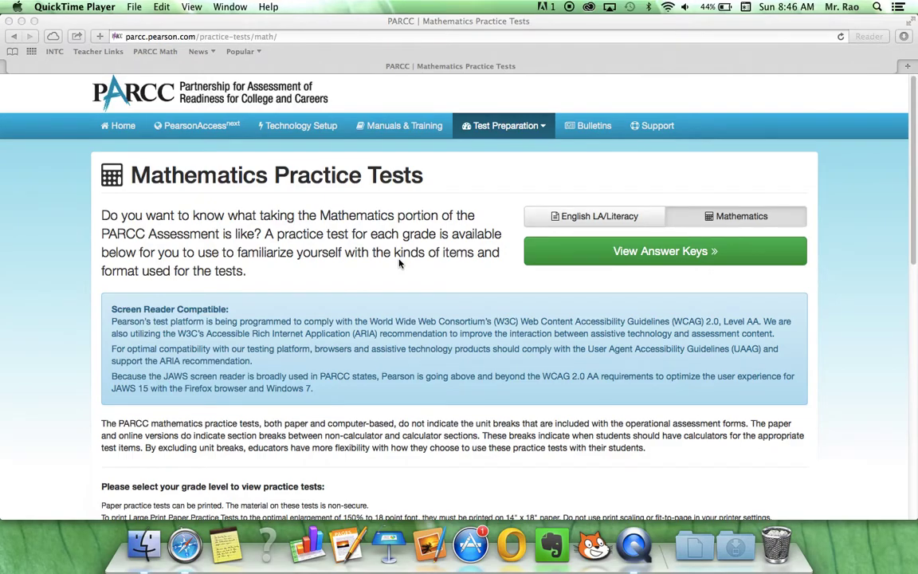
Expand Grade 5 in the grade list and open its PBA computer-based practice test
{"action": "scroll", "coordinate": [400, 263], "scroll_direction": "down", "scroll_amount": 5}
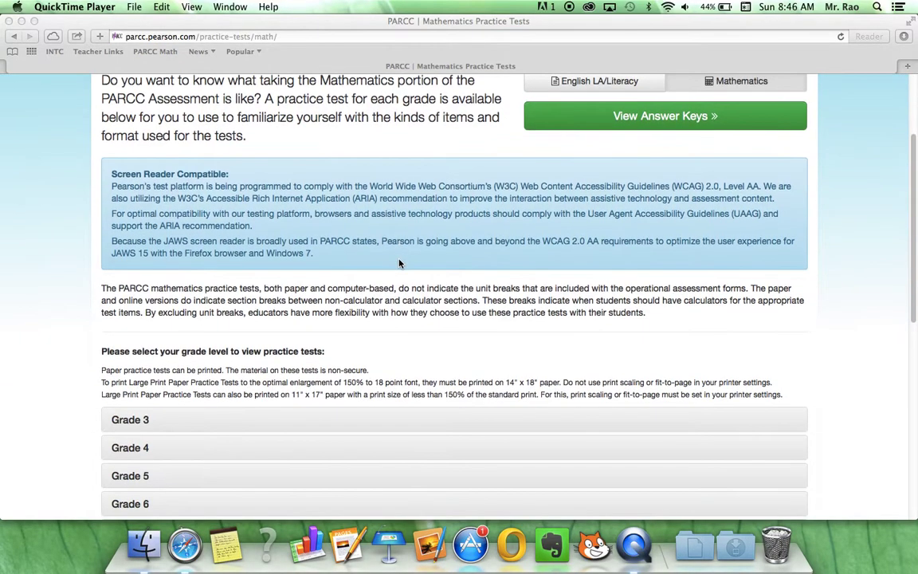
{"action": "scroll", "coordinate": [400, 263], "scroll_direction": "down", "scroll_amount": 1}
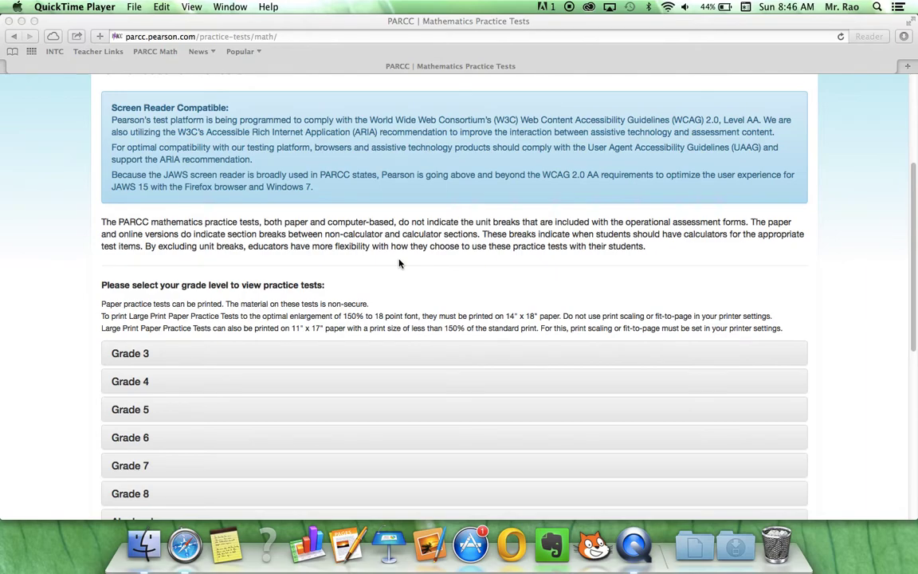
{"action": "scroll", "coordinate": [400, 263], "scroll_direction": "down", "scroll_amount": 3}
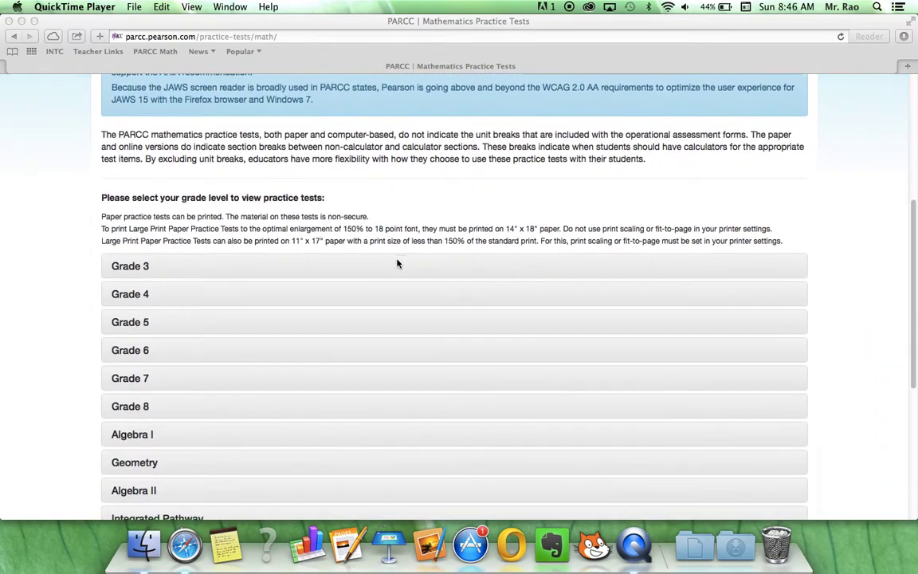
{"action": "left_click", "coordinate": [138, 323]}
{"action": "left_click", "coordinate": [132, 323]}
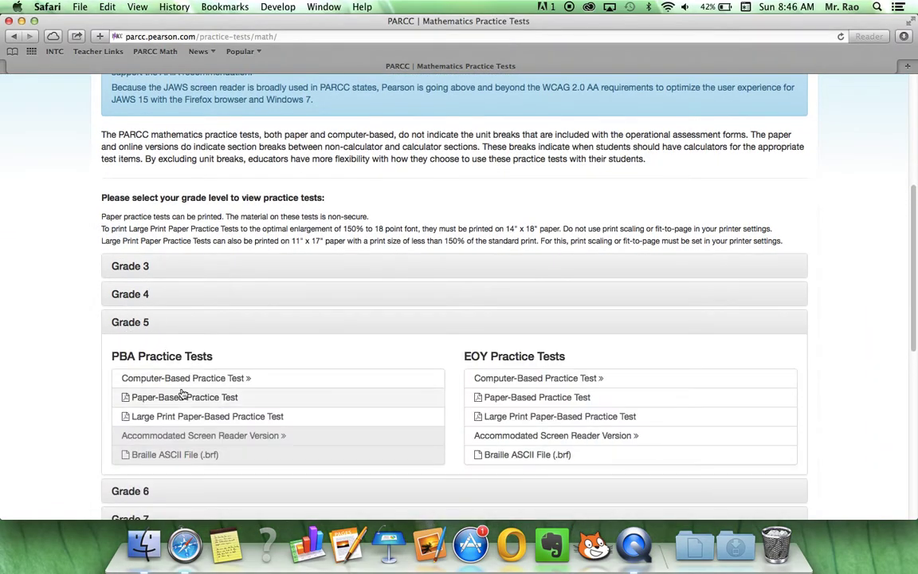
{"action": "scroll", "coordinate": [182, 394], "scroll_direction": "down", "scroll_amount": 2}
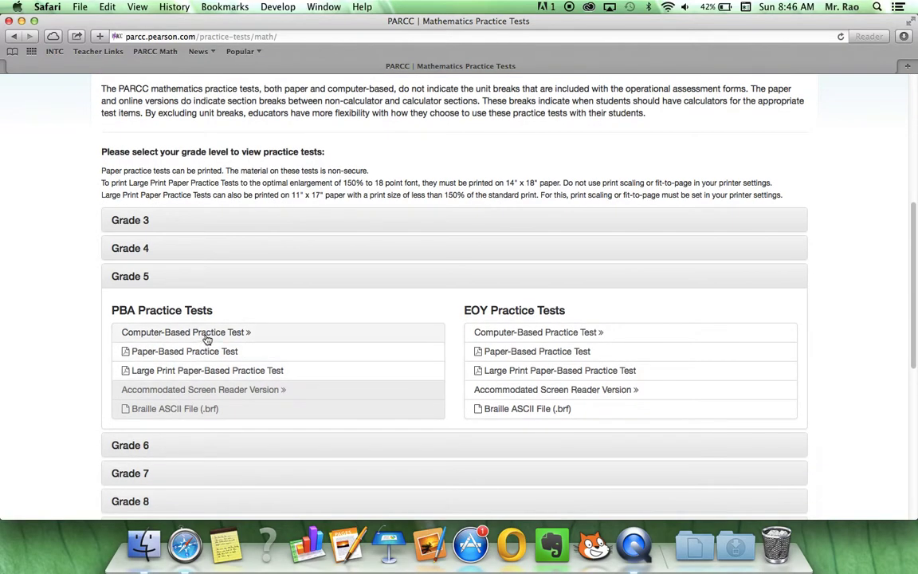
{"action": "left_click", "coordinate": [207, 336]}
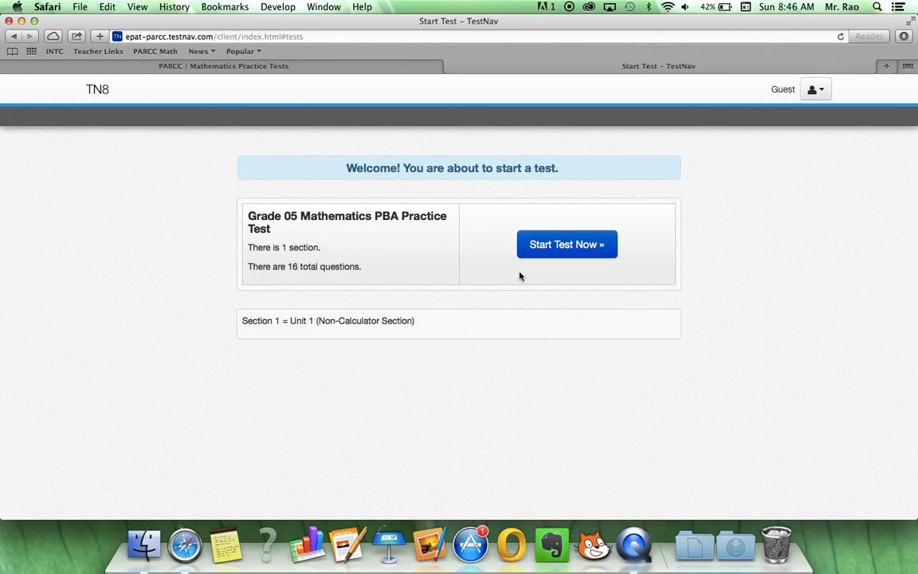
Start the Grade 05 Mathematics PBA practice test and begin the Unit 1 Non-Calculator section
{"action": "left_click", "coordinate": [584, 253]}
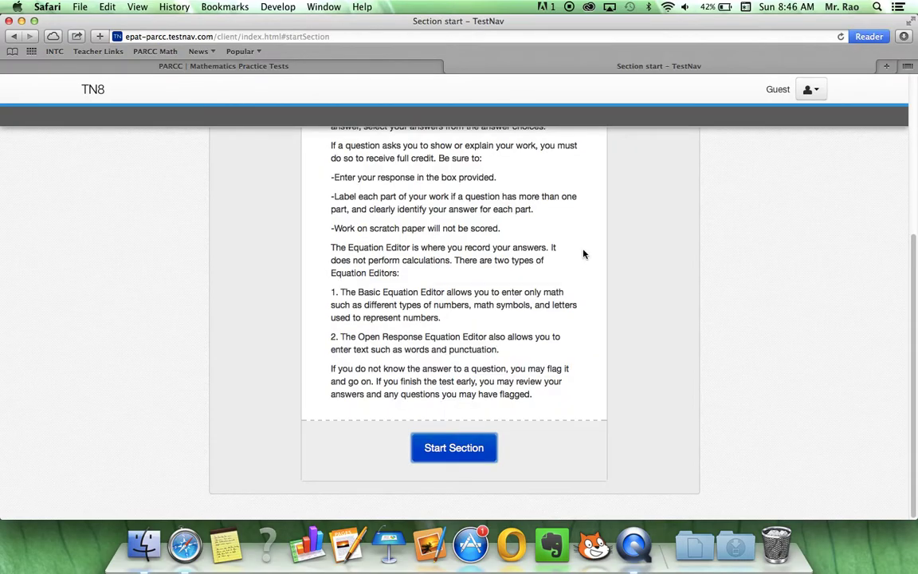
{"action": "scroll", "coordinate": [596, 237], "scroll_direction": "up", "scroll_amount": 5}
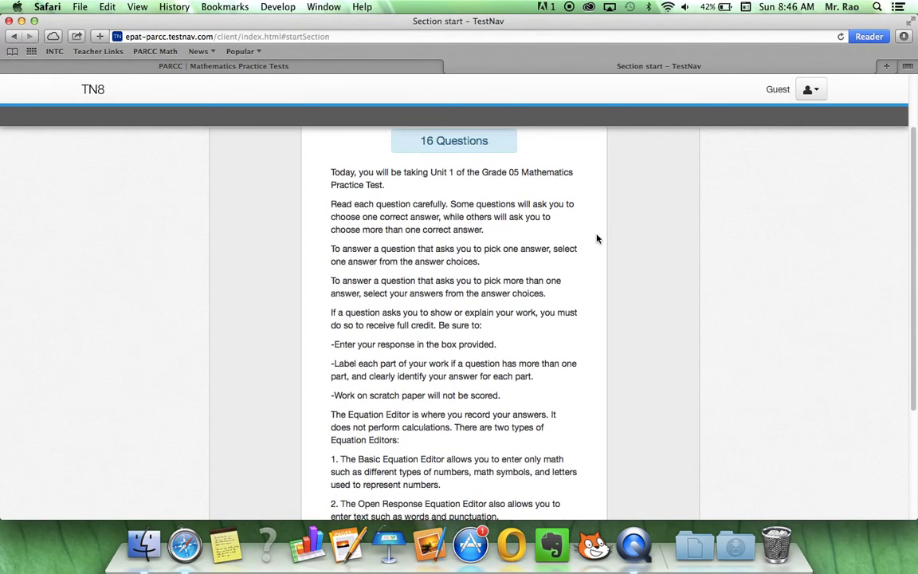
{"action": "scroll", "coordinate": [596, 237], "scroll_direction": "up", "scroll_amount": 2}
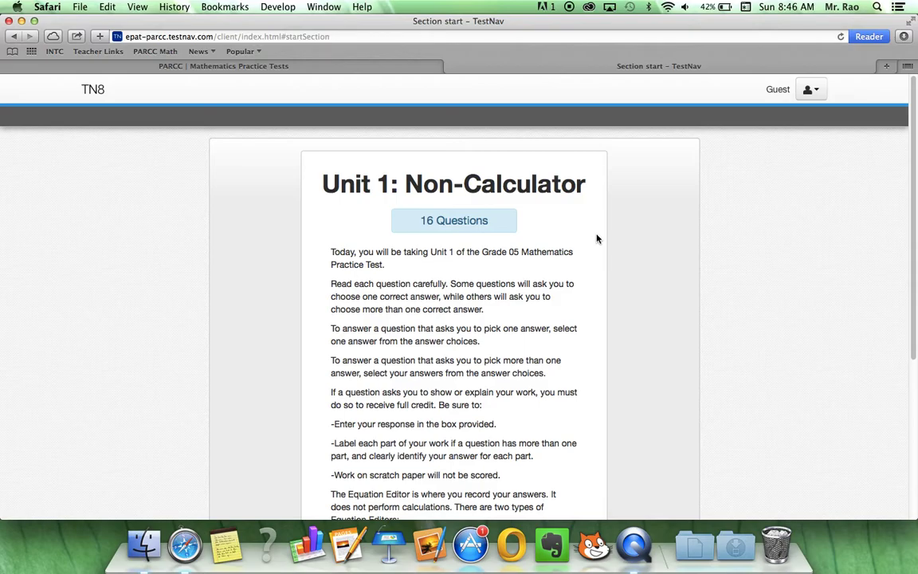
{"action": "scroll", "coordinate": [597, 239], "scroll_direction": "down", "scroll_amount": 5}
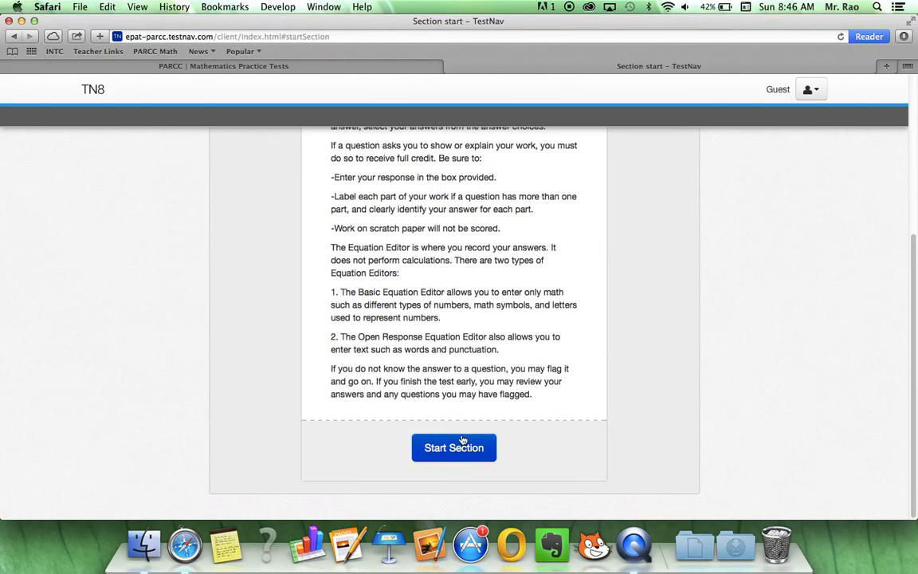
{"action": "left_click", "coordinate": [462, 439]}
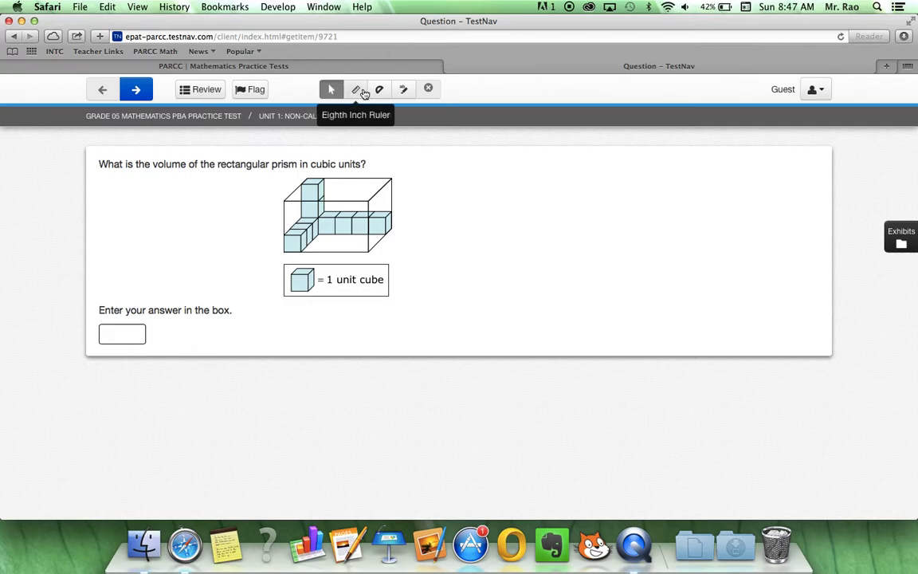
Enter and then erase 8 for the prism volume, leaving it blank, and advance to question 2
{"action": "left_click", "coordinate": [403, 92]}
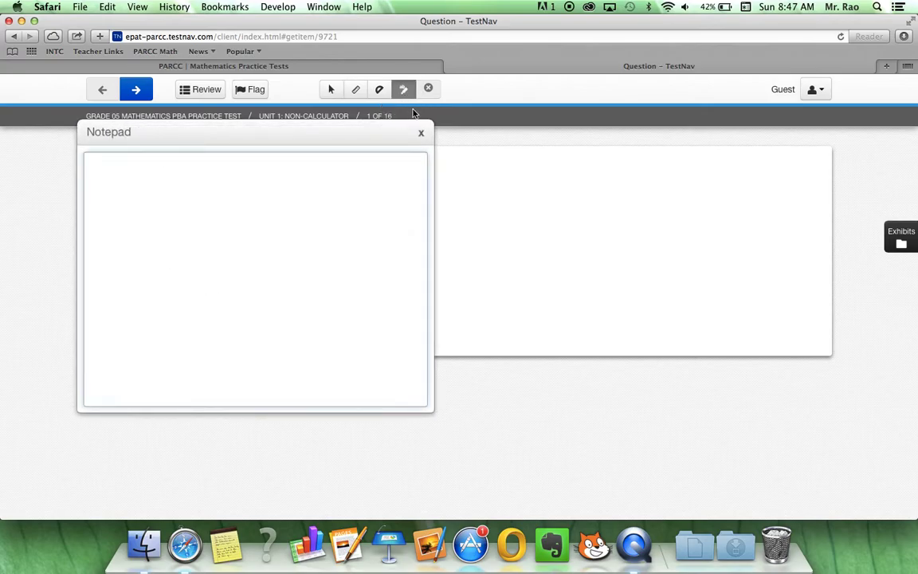
{"action": "left_click", "coordinate": [421, 133]}
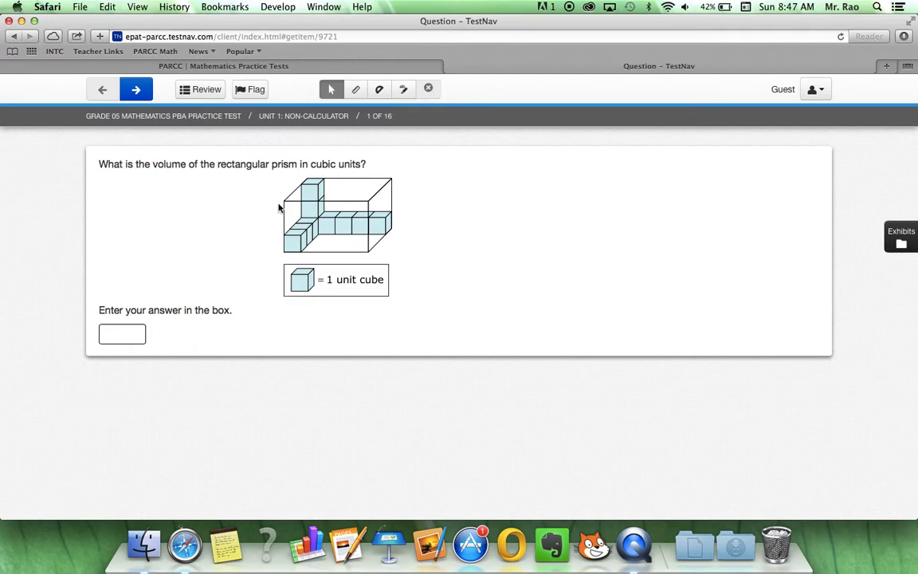
{"action": "left_click", "coordinate": [124, 337]}
{"action": "type", "text": "8"}
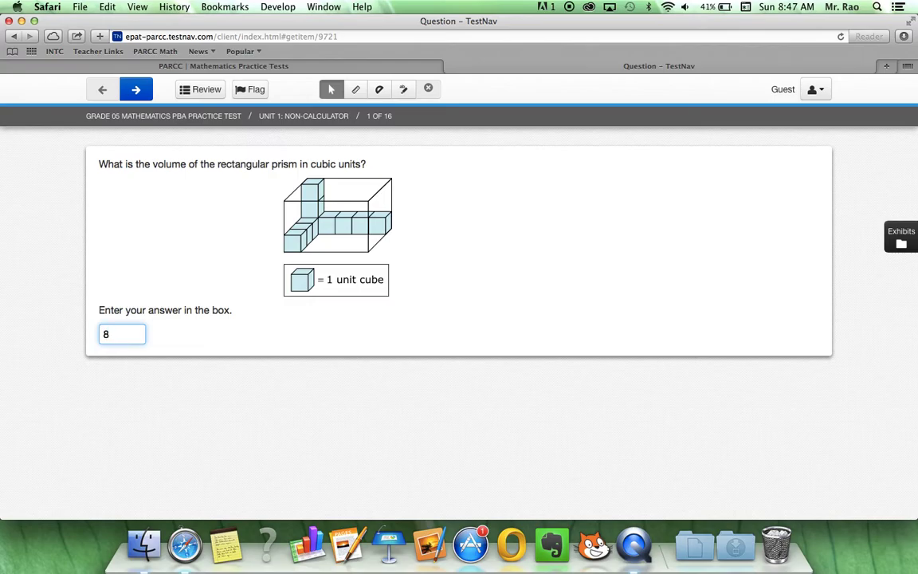
{"action": "key", "text": "BackSpace"}
{"action": "left_click", "coordinate": [137, 93]}
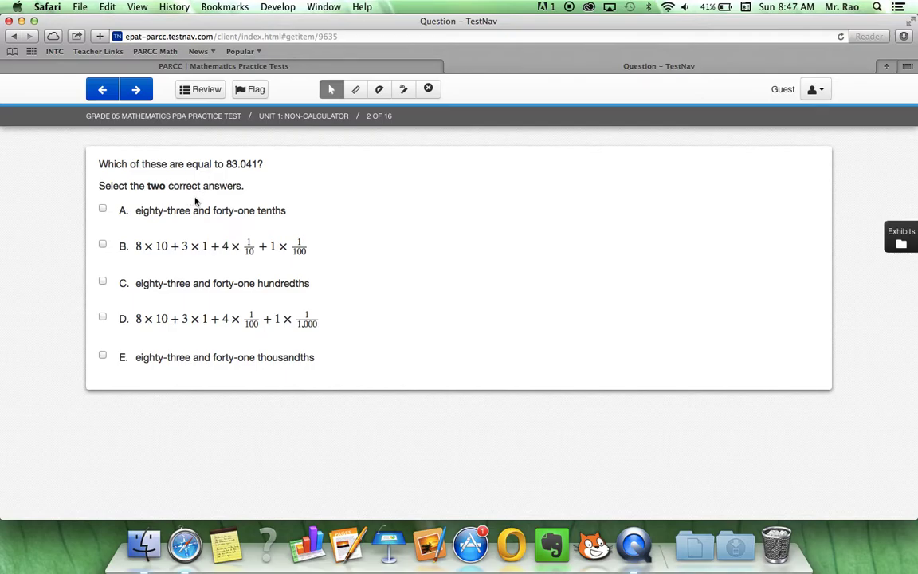
Check options A through E for 83.041, uncheck them all, and advance to question 3
{"action": "left_click", "coordinate": [103, 212]}
{"action": "left_click", "coordinate": [104, 244]}
{"action": "left_click", "coordinate": [103, 283]}
{"action": "left_click", "coordinate": [103, 317]}
{"action": "left_click", "coordinate": [102, 355]}
{"action": "left_click", "coordinate": [102, 282]}
{"action": "left_click", "coordinate": [102, 316]}
{"action": "left_click", "coordinate": [102, 354]}
{"action": "left_click", "coordinate": [102, 243]}
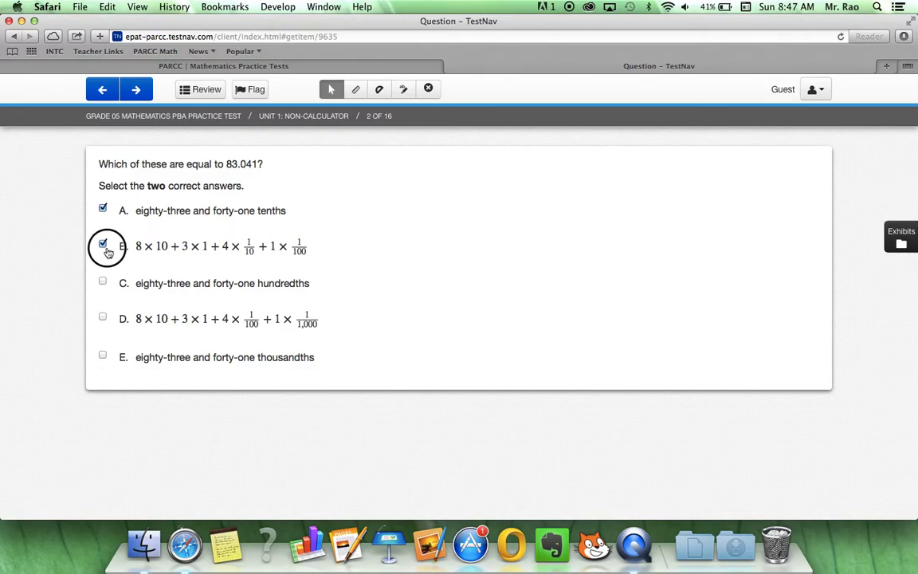
{"action": "left_click", "coordinate": [102, 207]}
{"action": "left_click", "coordinate": [135, 90]}
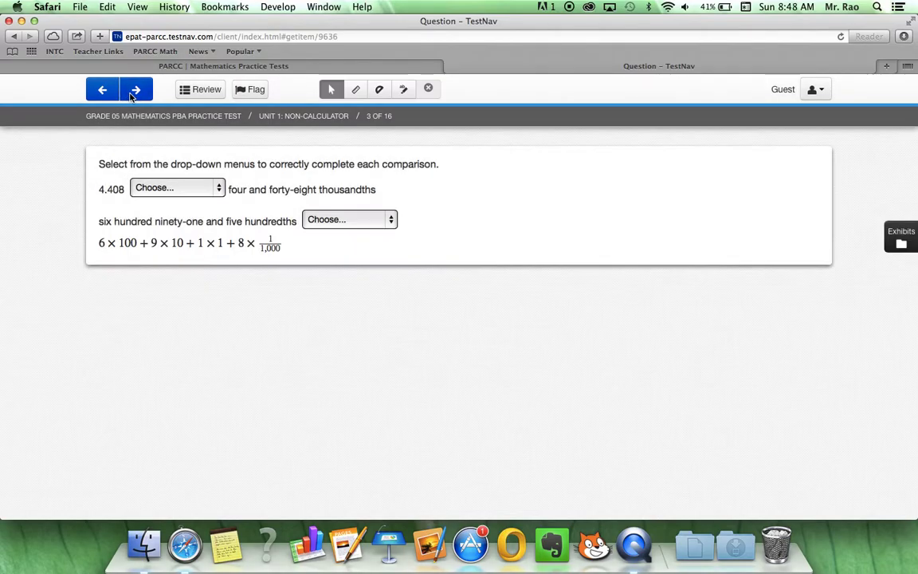
Choose > for the 4.408 comparison, leave the second comparison unset, and advance to question 4
{"action": "left_click", "coordinate": [219, 189]}
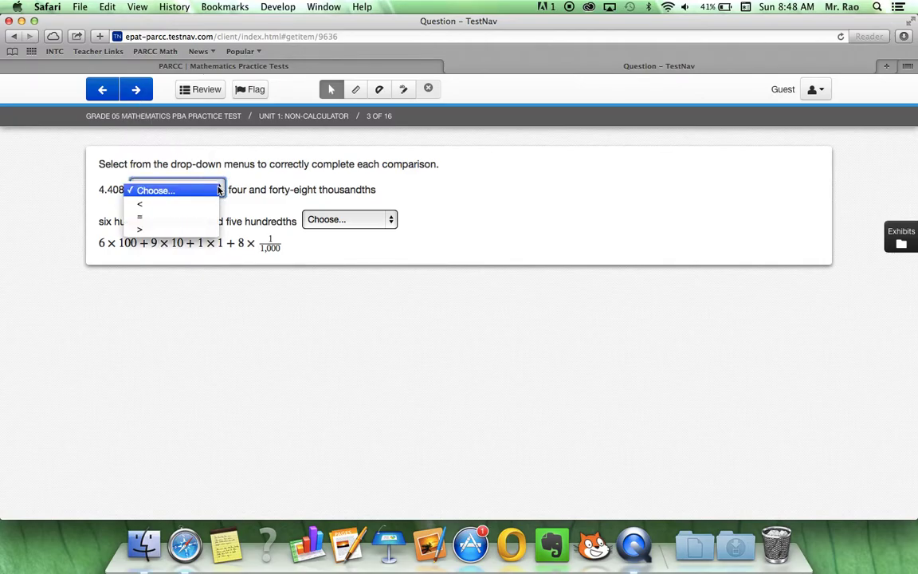
{"action": "left_click", "coordinate": [238, 212]}
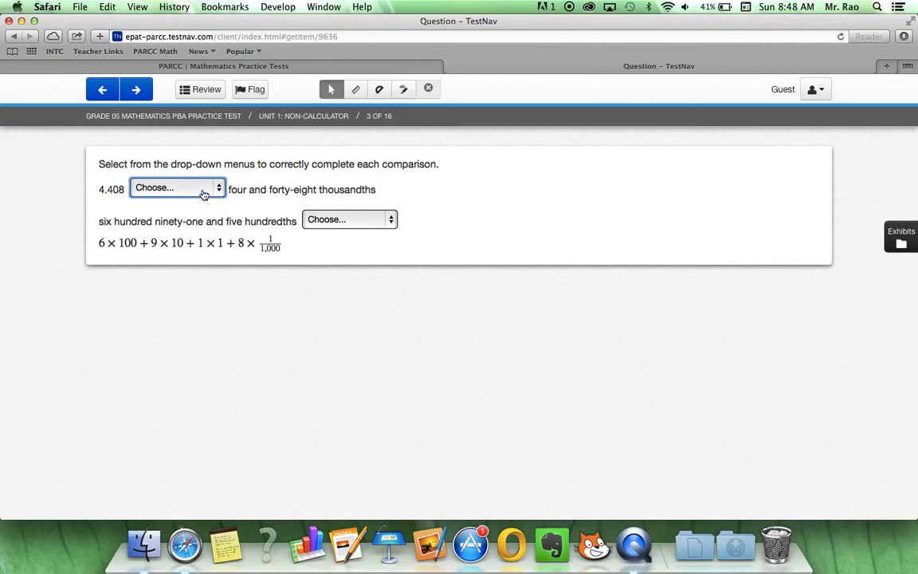
{"action": "left_click", "coordinate": [204, 192]}
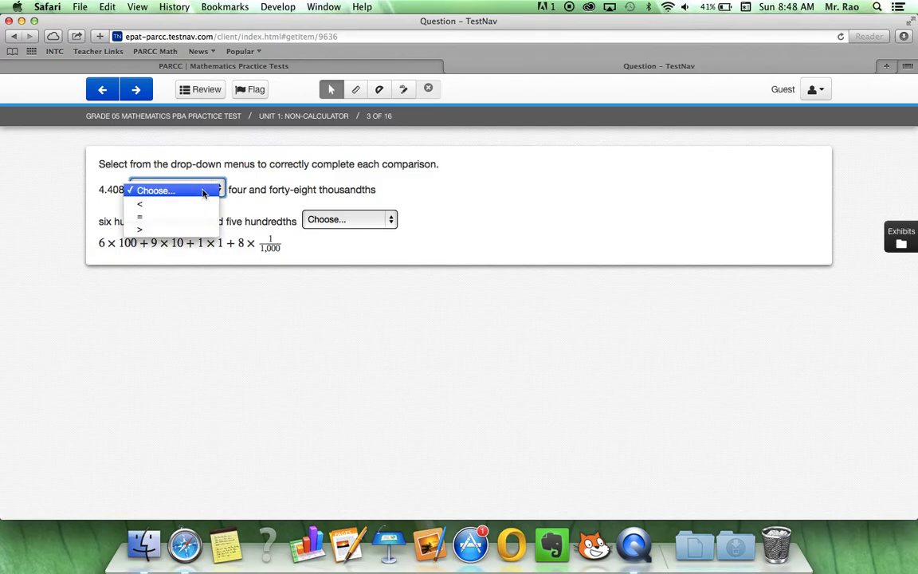
{"action": "left_click", "coordinate": [191, 229]}
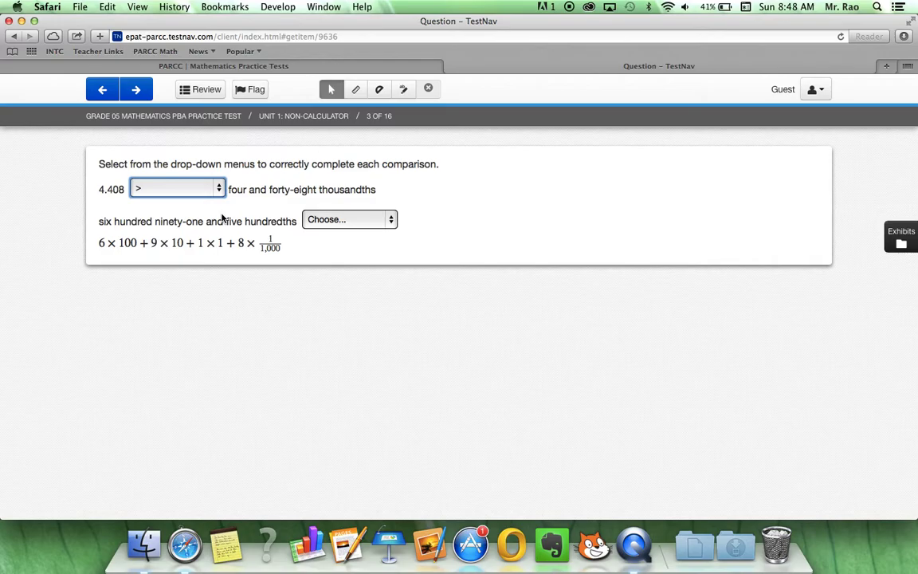
{"action": "left_click", "coordinate": [359, 215]}
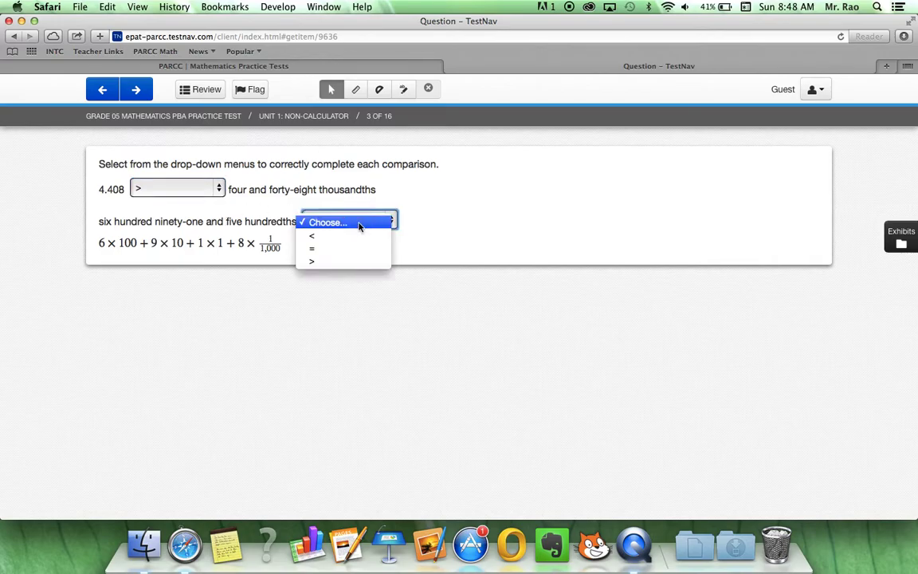
{"action": "left_click", "coordinate": [395, 291]}
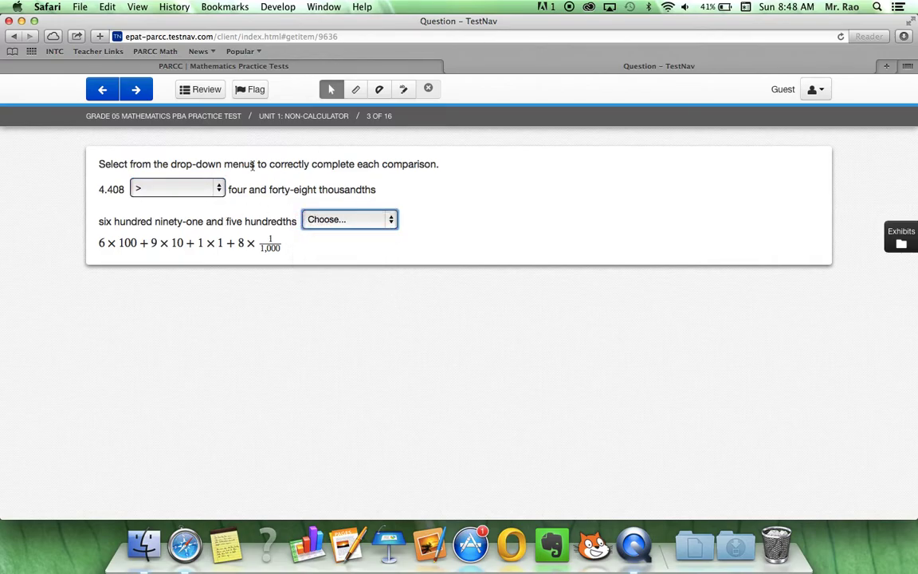
{"action": "left_click", "coordinate": [136, 94]}
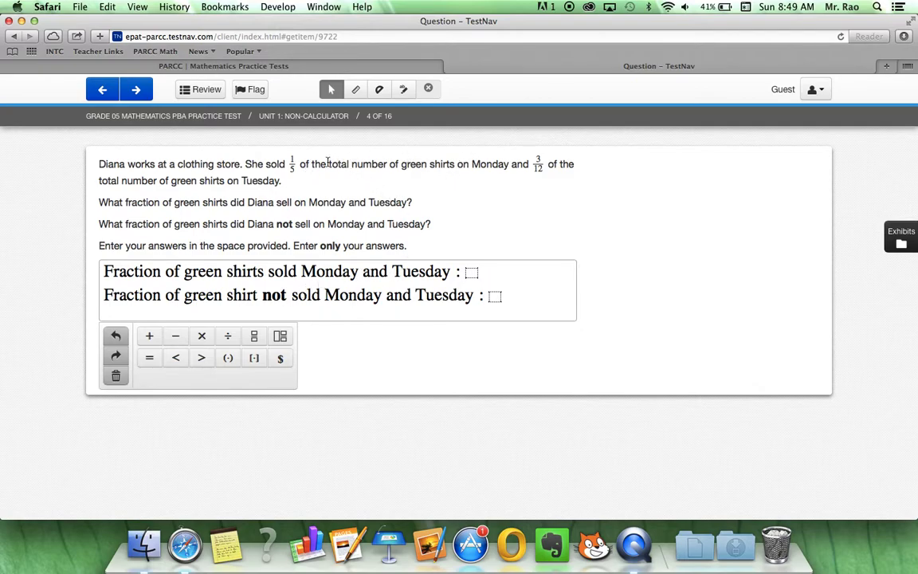
{"action": "left_click", "coordinate": [471, 272]}
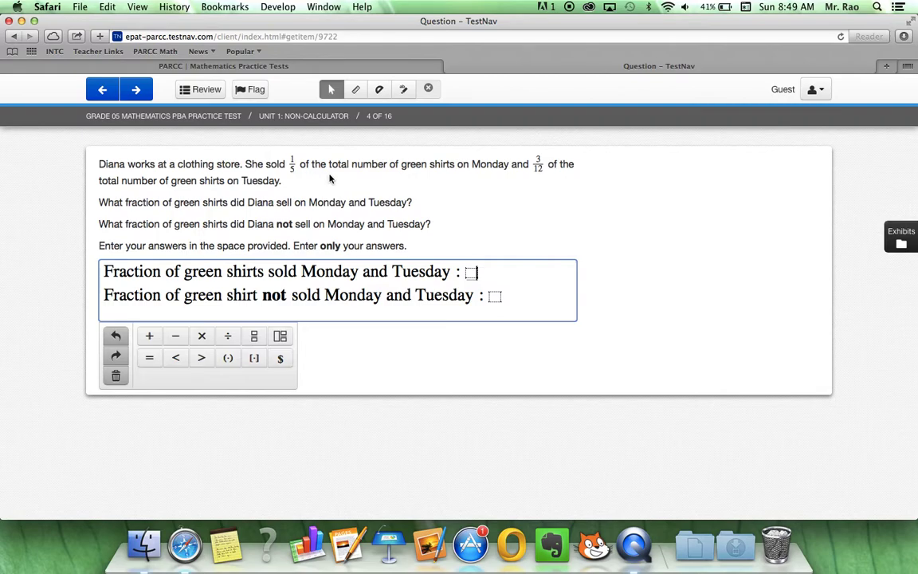
{"action": "type", "text": "5"}
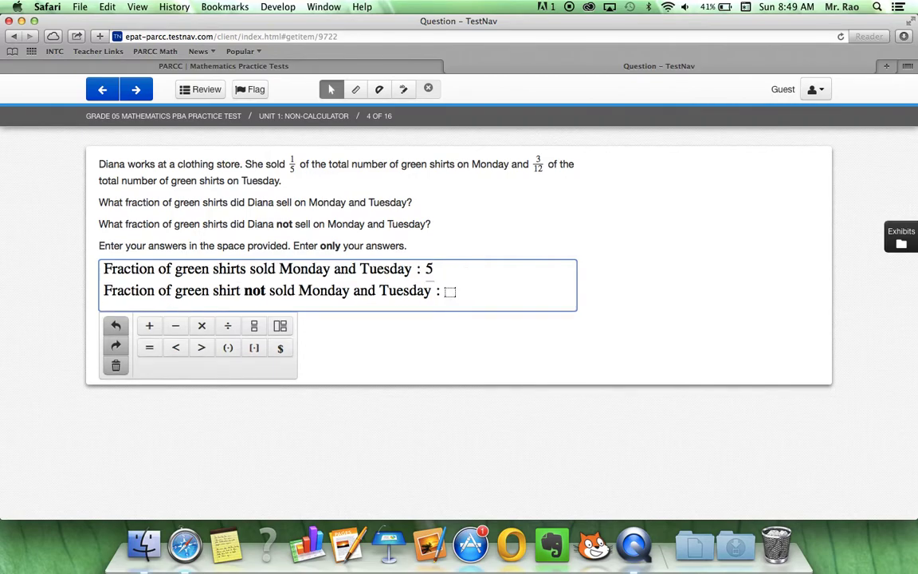
{"action": "key", "text": "BackSpace"}
Enter the fraction 5/23 in the first answer box for green shirts sold
{"action": "left_click", "coordinate": [254, 327]}
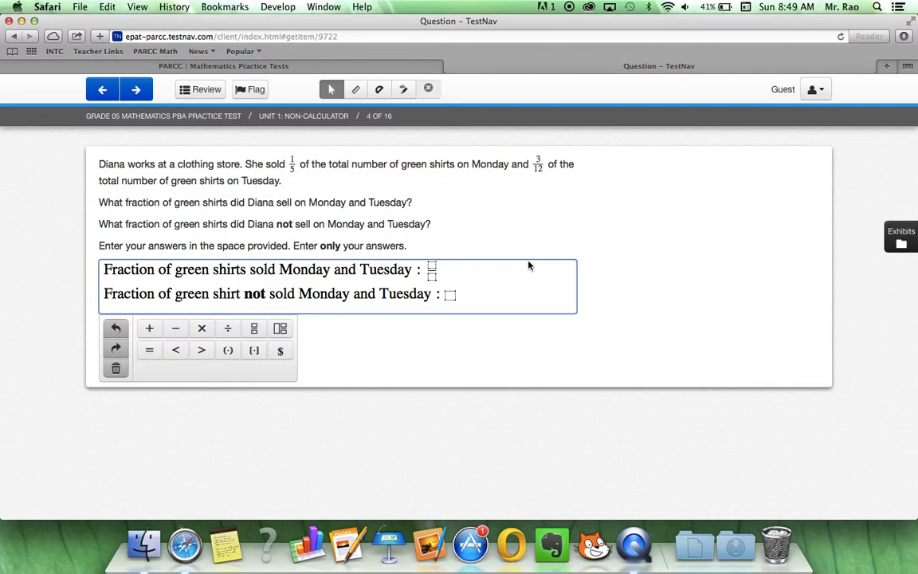
{"action": "type", "text": "5"}
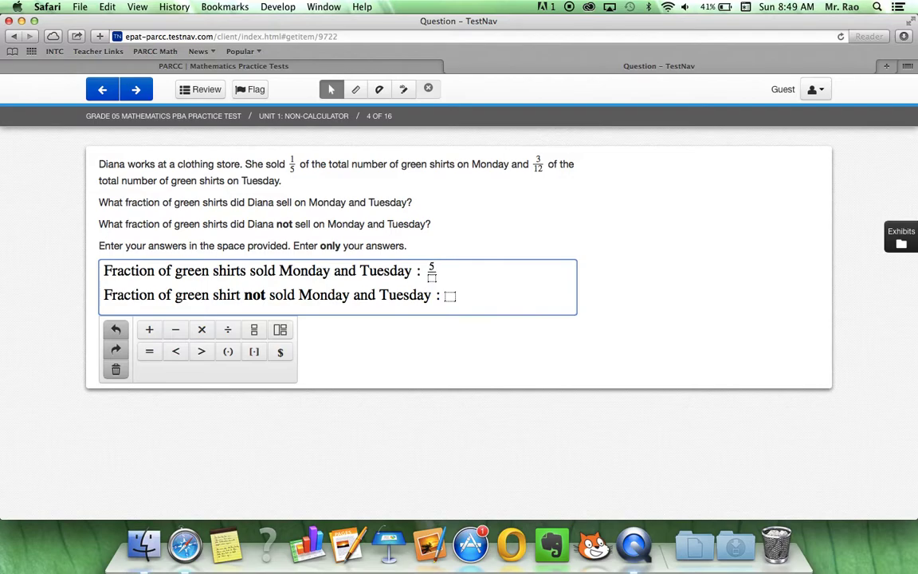
{"action": "left_click", "coordinate": [432, 277]}
{"action": "type", "text": "23"}
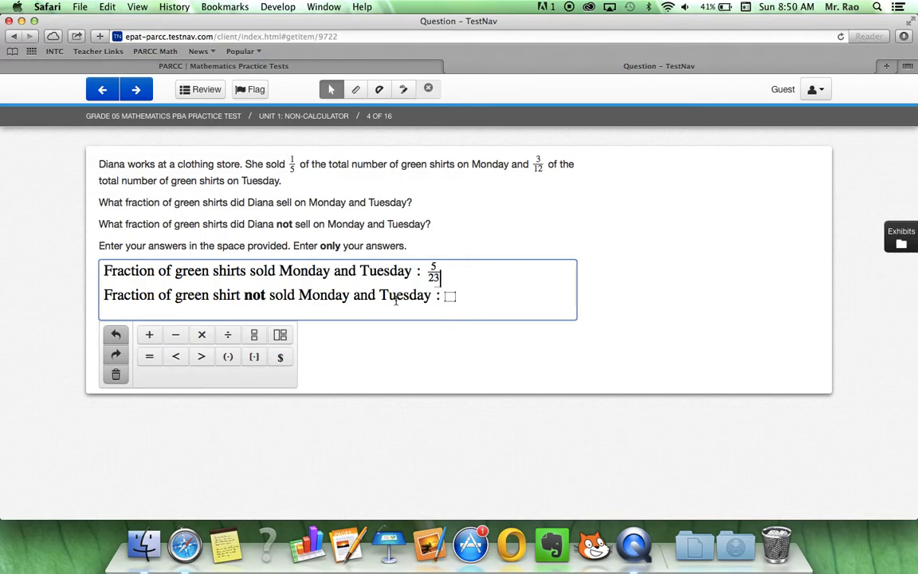
Undo and clear both fraction answers on question 4, then advance to question 5
{"action": "left_click", "coordinate": [449, 297]}
{"action": "left_click", "coordinate": [255, 336]}
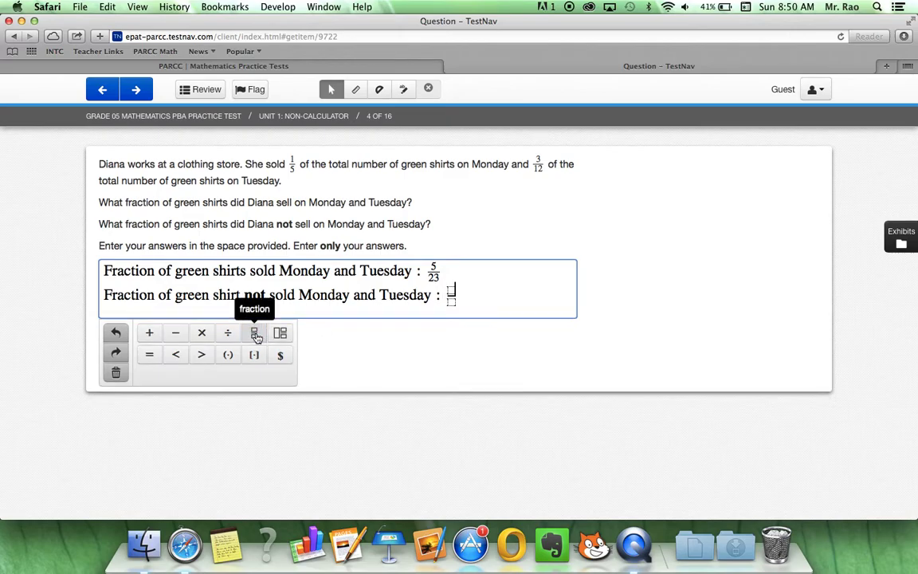
{"action": "left_click", "coordinate": [118, 334]}
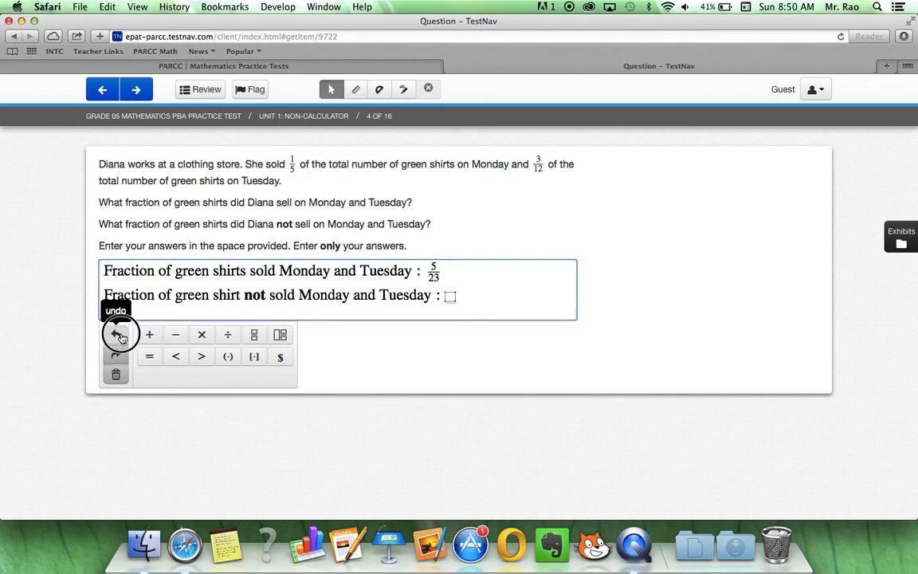
{"action": "left_click", "coordinate": [118, 334]}
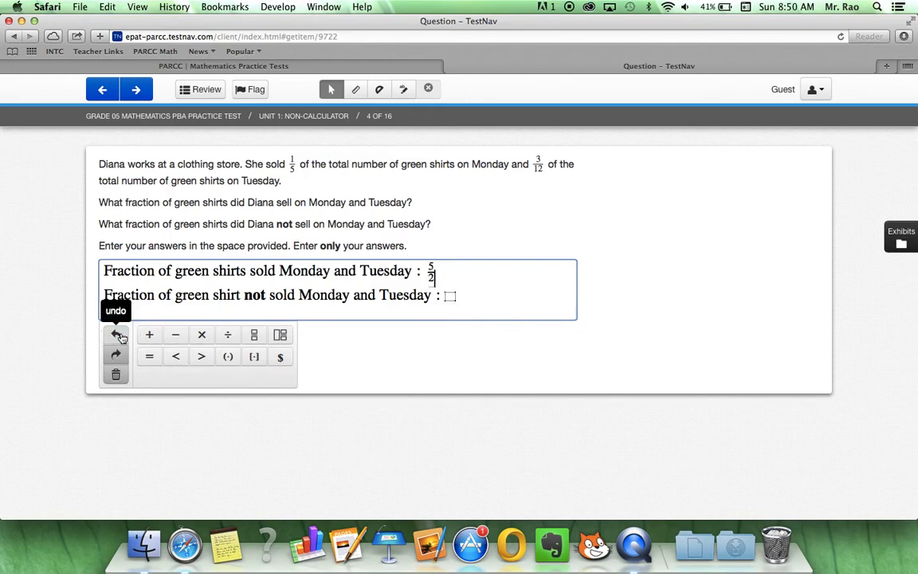
{"action": "left_click", "coordinate": [117, 375]}
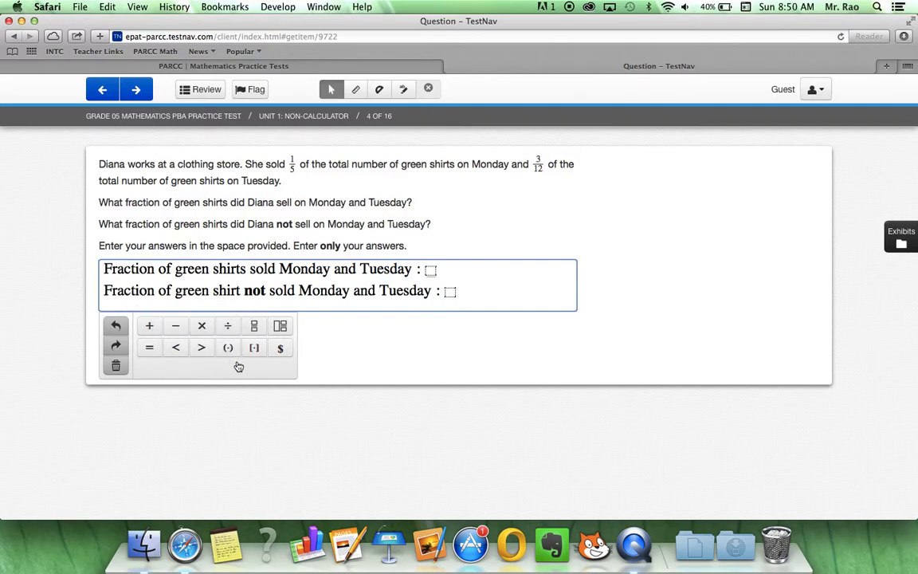
{"action": "left_click", "coordinate": [134, 91]}
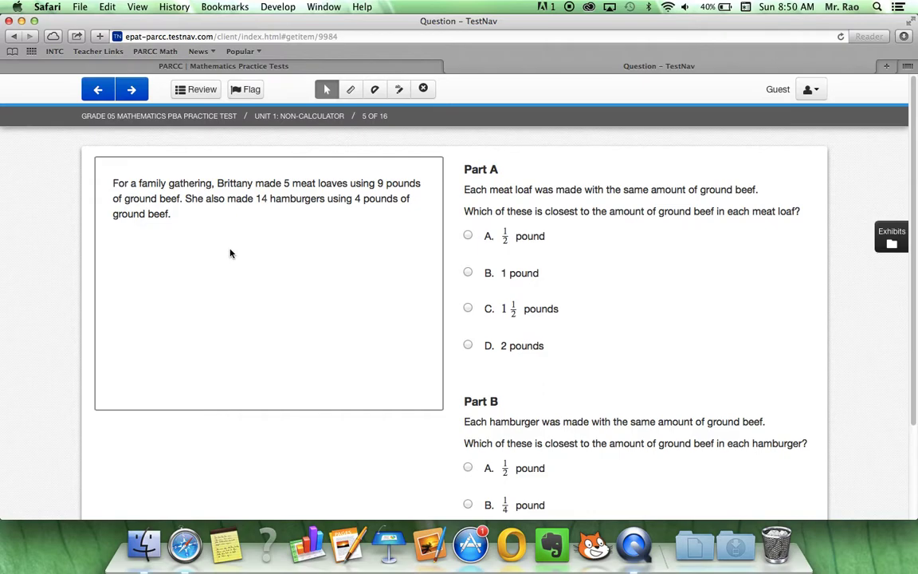
{"action": "scroll", "coordinate": [231, 254], "scroll_direction": "down", "scroll_amount": 2}
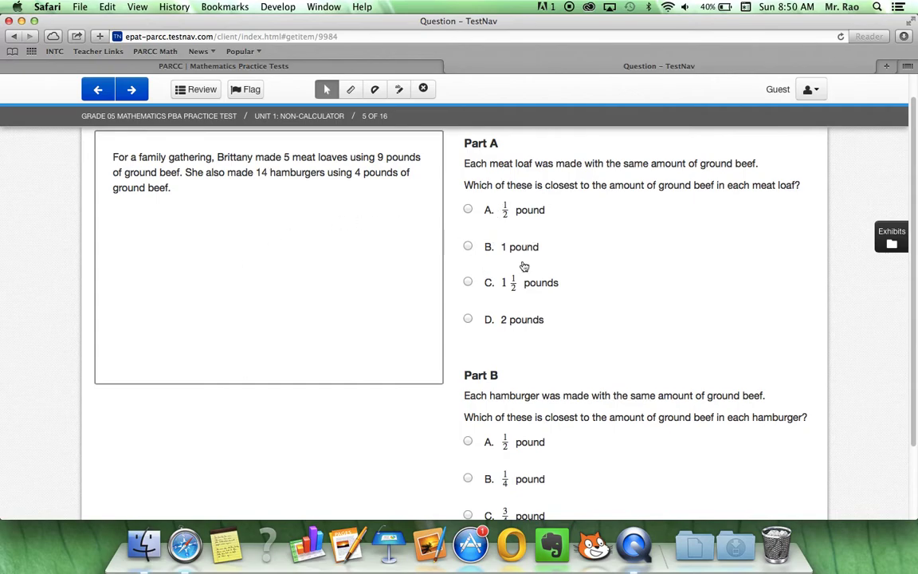
{"action": "scroll", "coordinate": [524, 266], "scroll_direction": "up", "scroll_amount": 2}
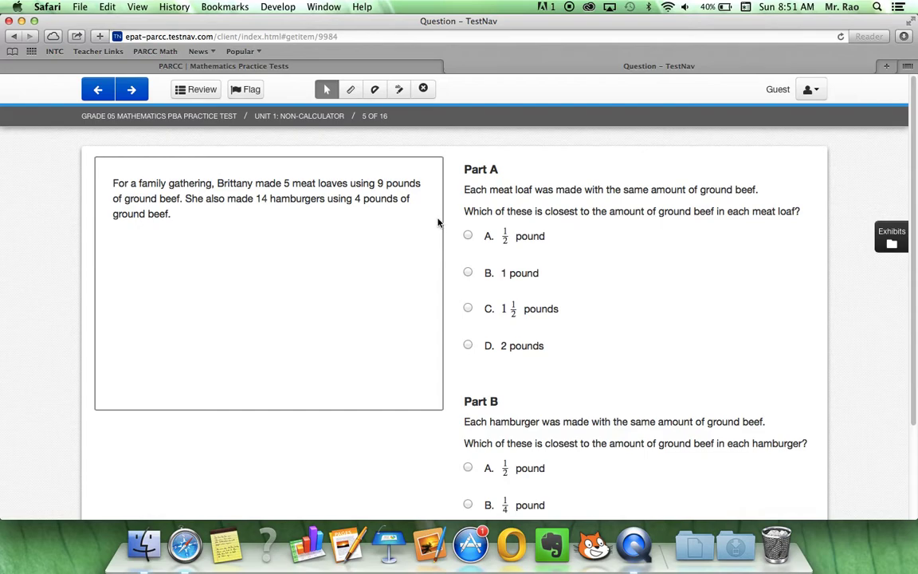
Cross out 1 pound and 2 pounds in Part A and choose 1 1/2 pounds
{"action": "left_click", "coordinate": [424, 89]}
{"action": "left_click", "coordinate": [515, 247]}
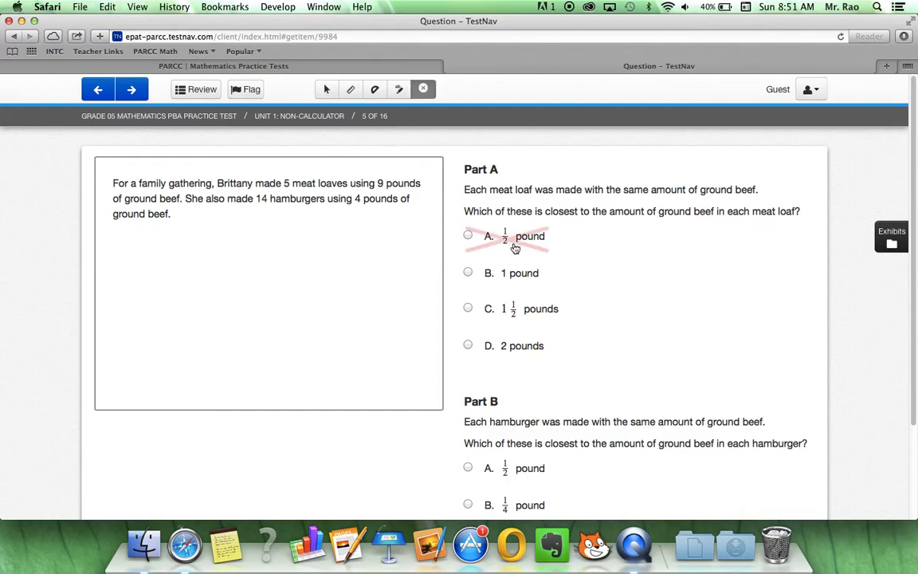
{"action": "left_click", "coordinate": [511, 273]}
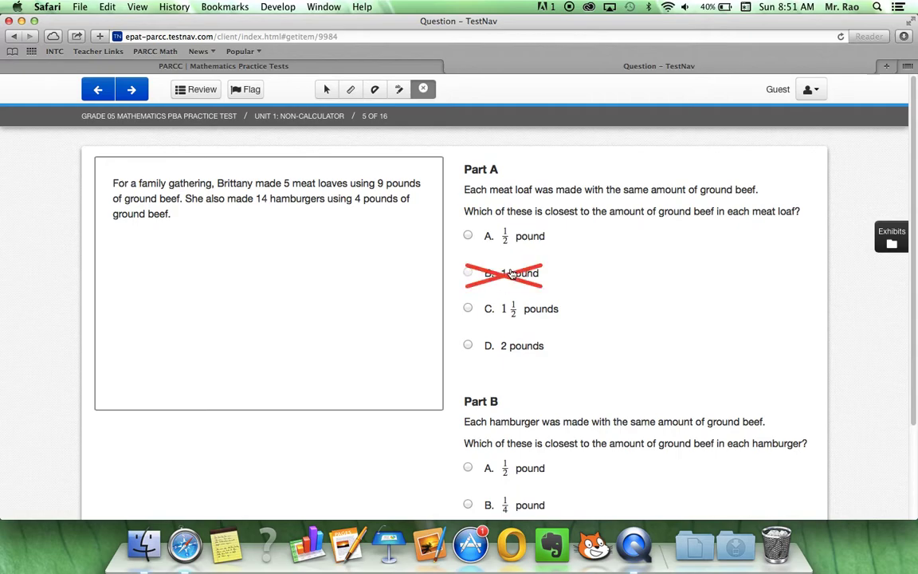
{"action": "left_click", "coordinate": [535, 357]}
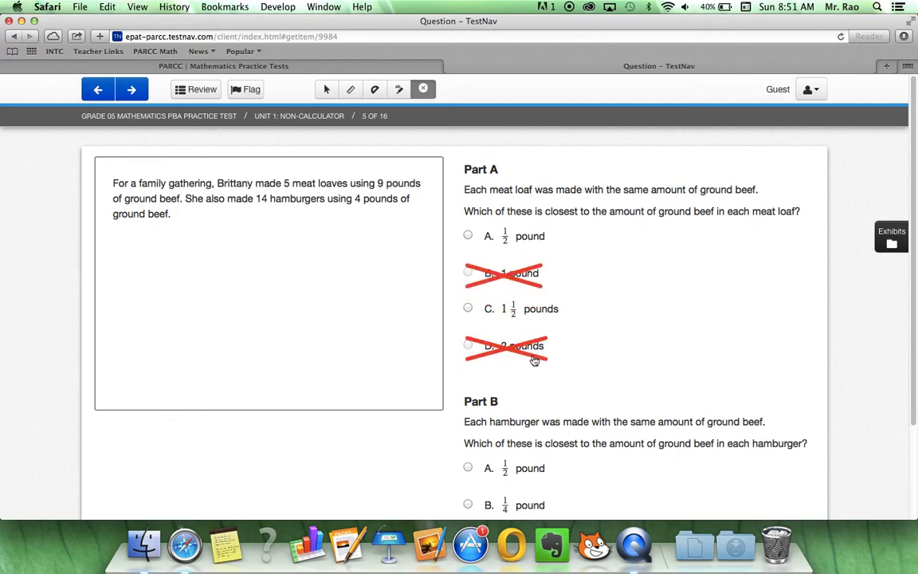
{"action": "left_click", "coordinate": [326, 89]}
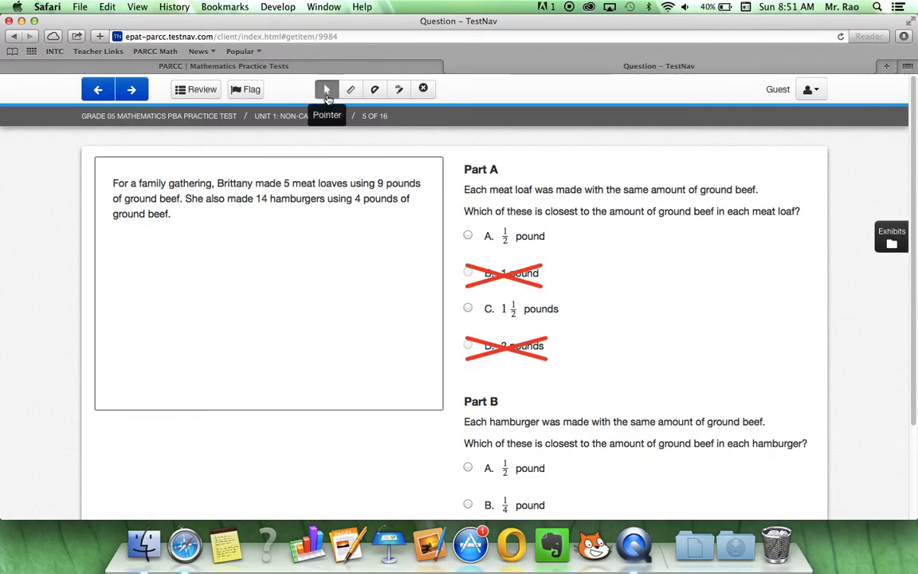
{"action": "left_click", "coordinate": [472, 310]}
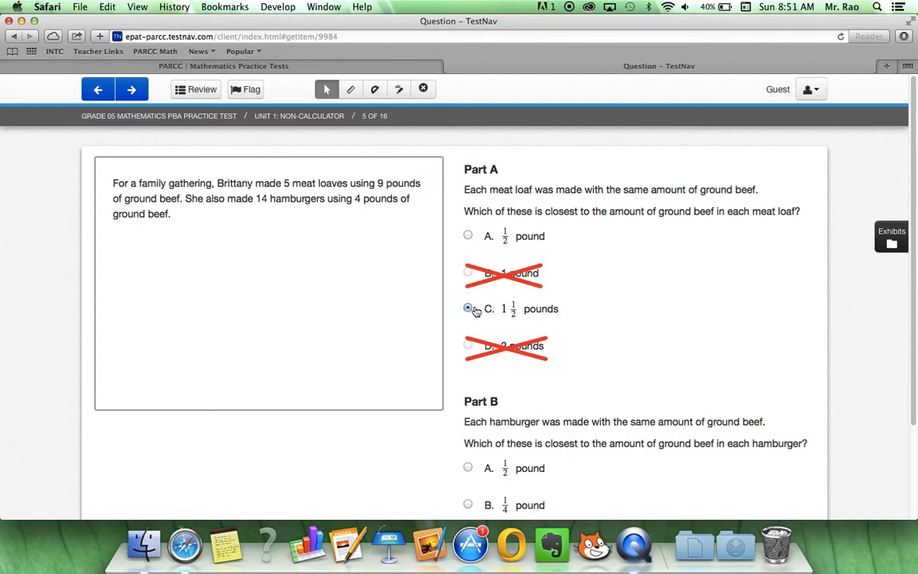
Cross out 1/2 and 3/4 pound in Part B and choose 1/4 pound
{"action": "scroll", "coordinate": [562, 323], "scroll_direction": "down", "scroll_amount": 1}
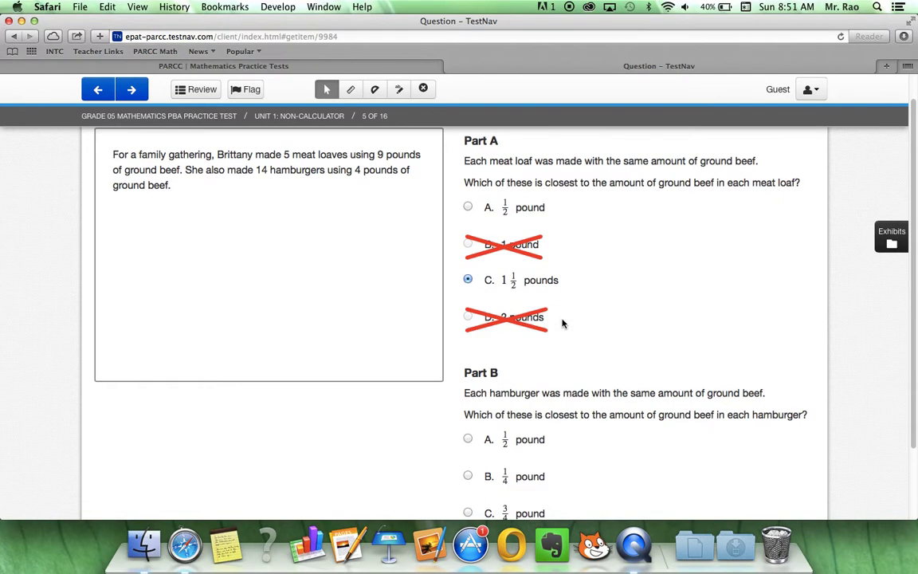
{"action": "scroll", "coordinate": [562, 323], "scroll_direction": "down", "scroll_amount": 3}
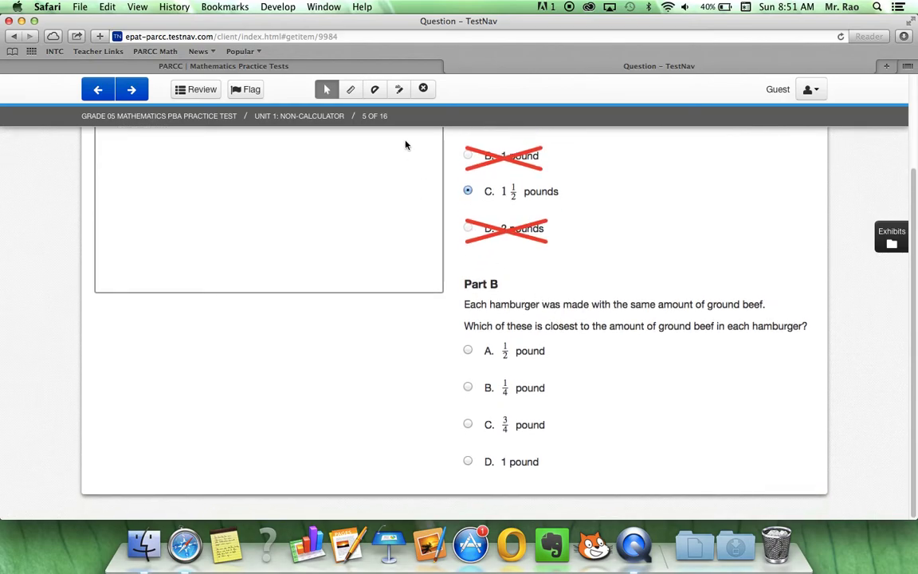
{"action": "left_click", "coordinate": [423, 90]}
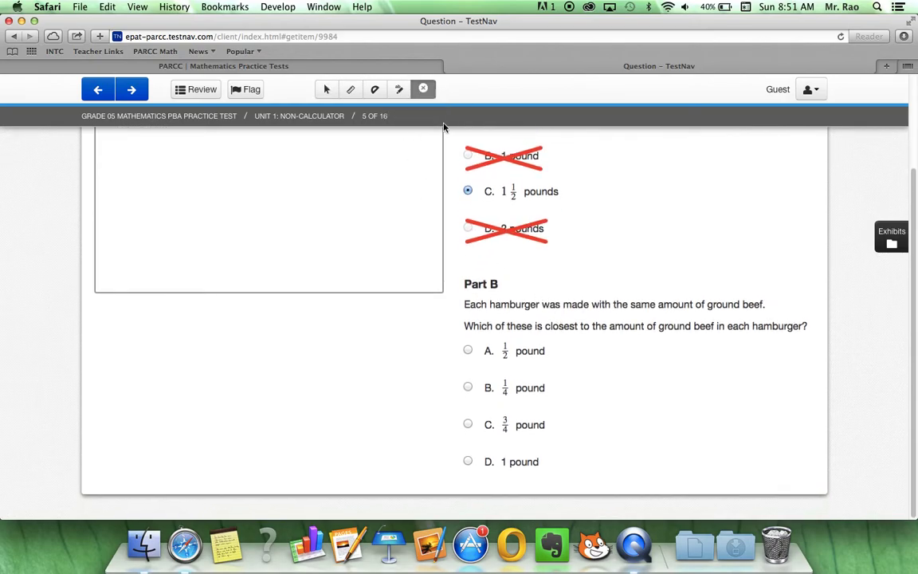
{"action": "left_click", "coordinate": [490, 358]}
{"action": "left_click", "coordinate": [526, 426]}
{"action": "left_click", "coordinate": [528, 388]}
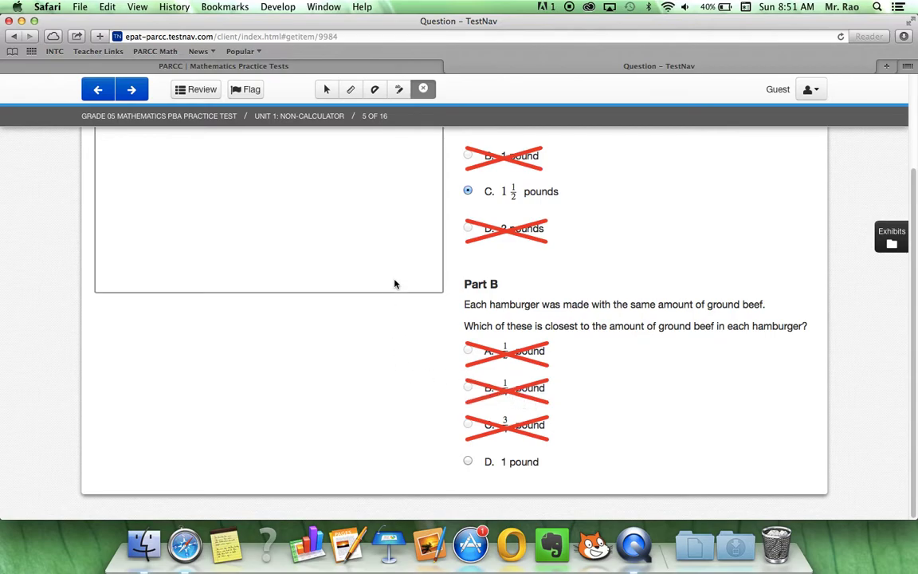
{"action": "left_click", "coordinate": [507, 391]}
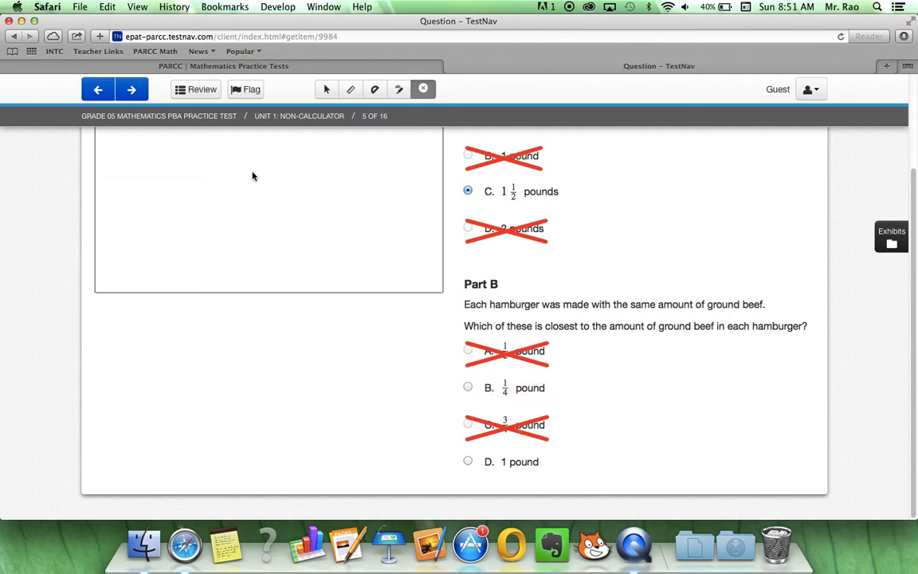
{"action": "left_click", "coordinate": [325, 91]}
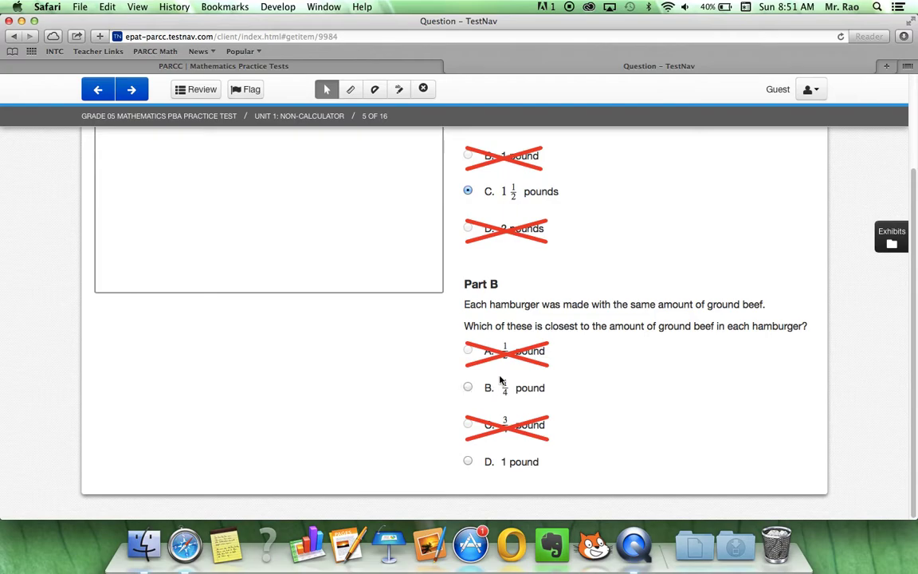
{"action": "scroll", "coordinate": [503, 384], "scroll_direction": "up", "scroll_amount": 5}
{"action": "scroll", "coordinate": [502, 382], "scroll_direction": "down", "scroll_amount": 4}
{"action": "left_click", "coordinate": [467, 424]}
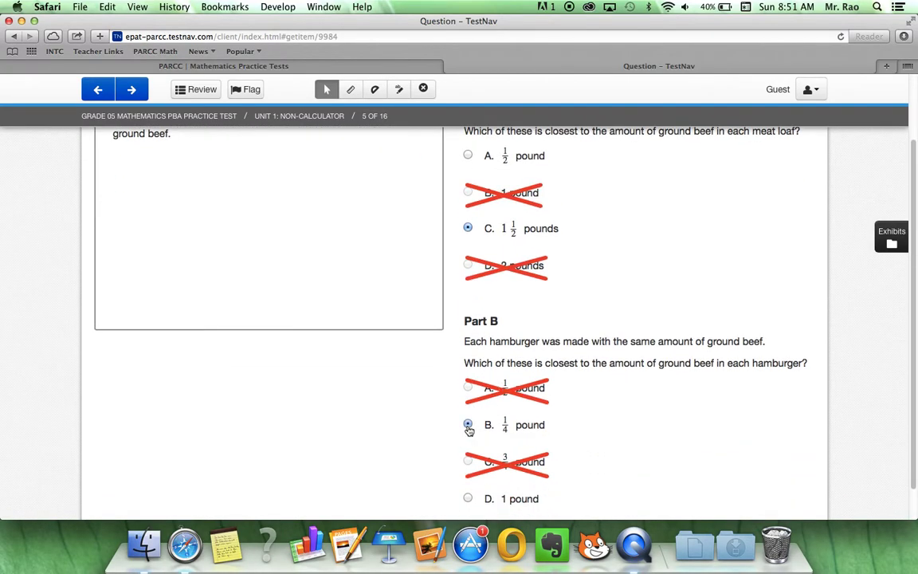
{"action": "left_click", "coordinate": [467, 498]}
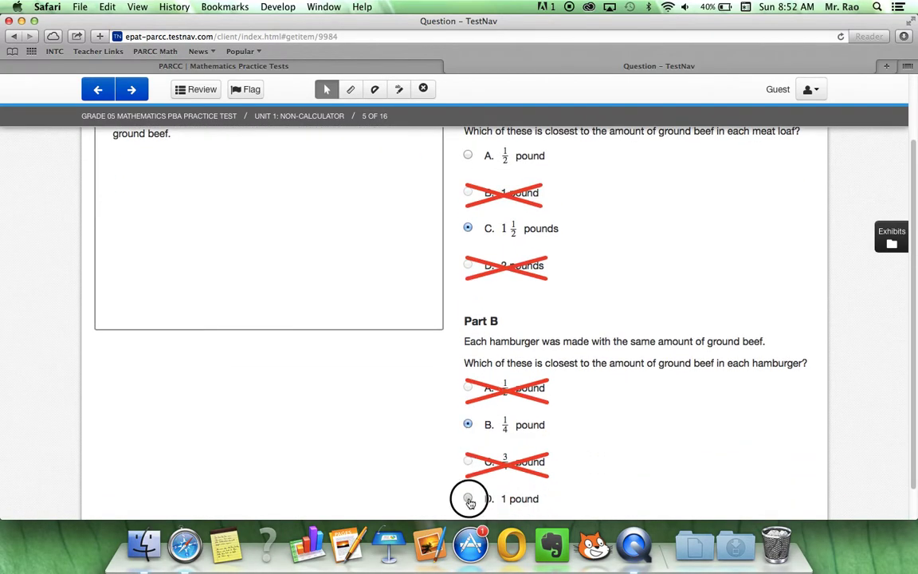
{"action": "left_click", "coordinate": [468, 425]}
{"action": "scroll", "coordinate": [479, 295], "scroll_direction": "up", "scroll_amount": 3}
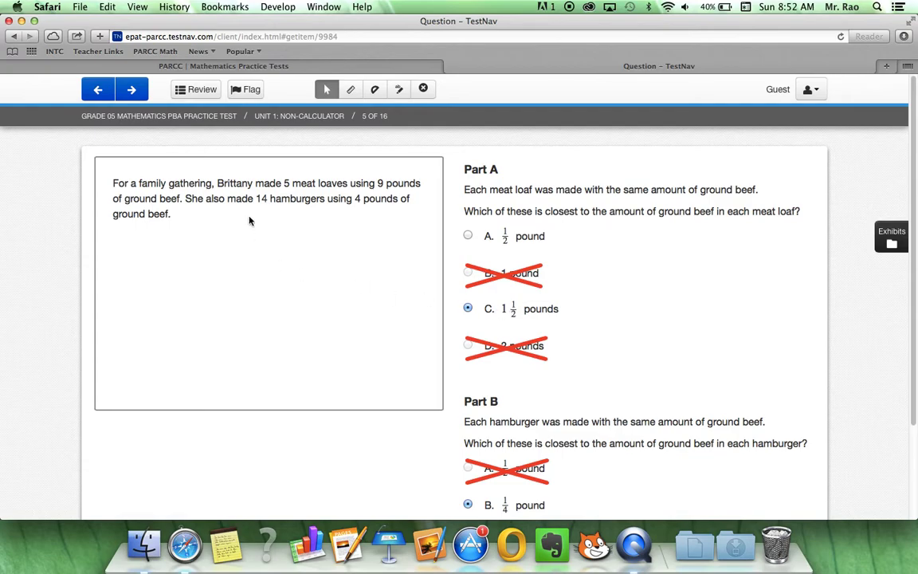
On question 6, drag the 2 and 6 tiles to form 2/6 and flag the question
{"action": "left_click", "coordinate": [141, 96]}
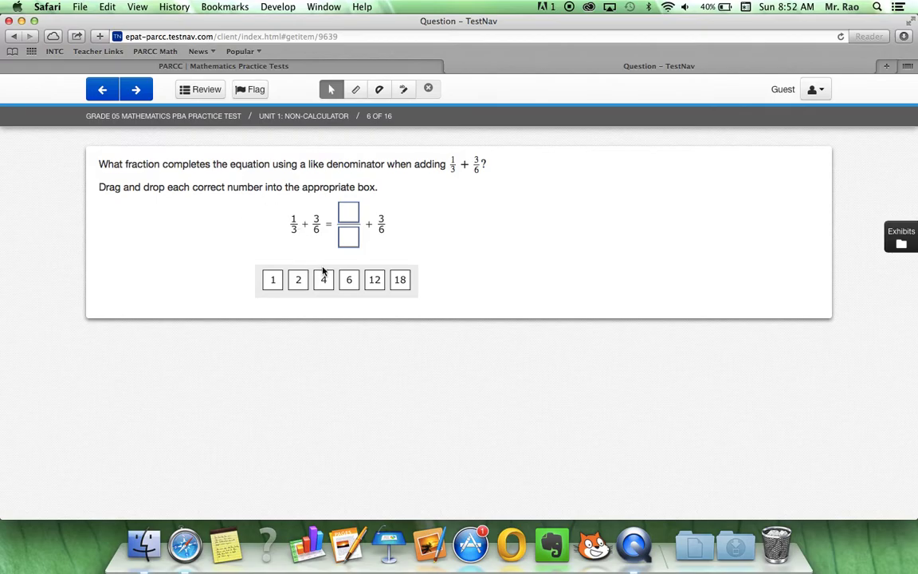
{"action": "left_click", "coordinate": [296, 283]}
{"action": "left_click_drag", "start_coordinate": [295, 283], "coordinate": [352, 214]}
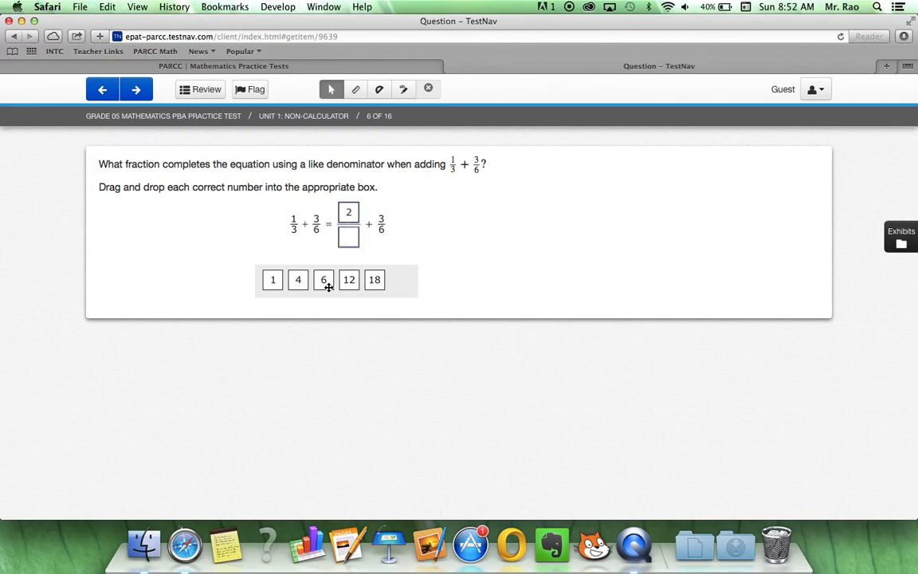
{"action": "left_click_drag", "start_coordinate": [323, 280], "coordinate": [350, 242]}
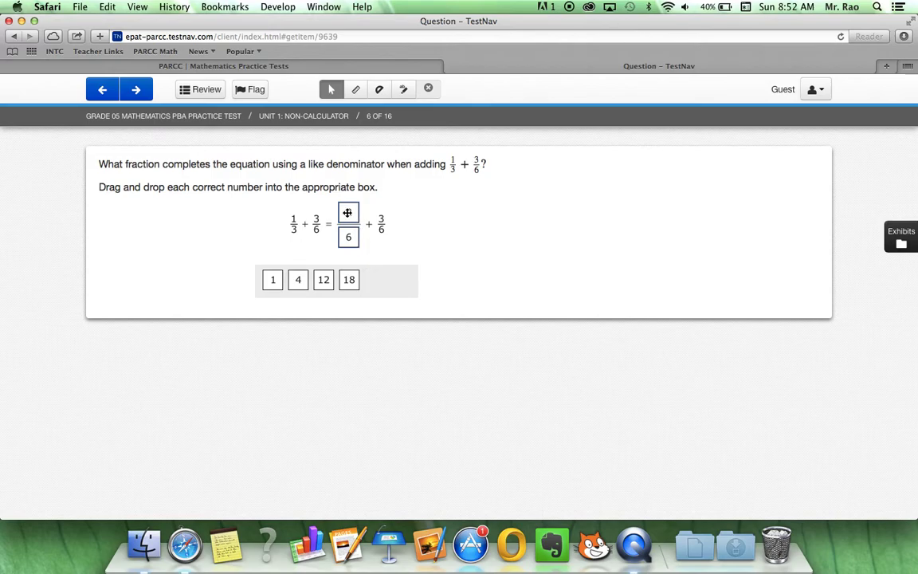
{"action": "left_click_drag", "start_coordinate": [348, 212], "coordinate": [364, 259]}
{"action": "mouse_move", "coordinate": [351, 211]}
{"action": "left_mouse_down"}
{"action": "mouse_move", "coordinate": [377, 283]}
{"action": "mouse_move", "coordinate": [360, 192]}
{"action": "mouse_move", "coordinate": [345, 215]}
{"action": "left_mouse_up"}
{"action": "left_click", "coordinate": [251, 90]}
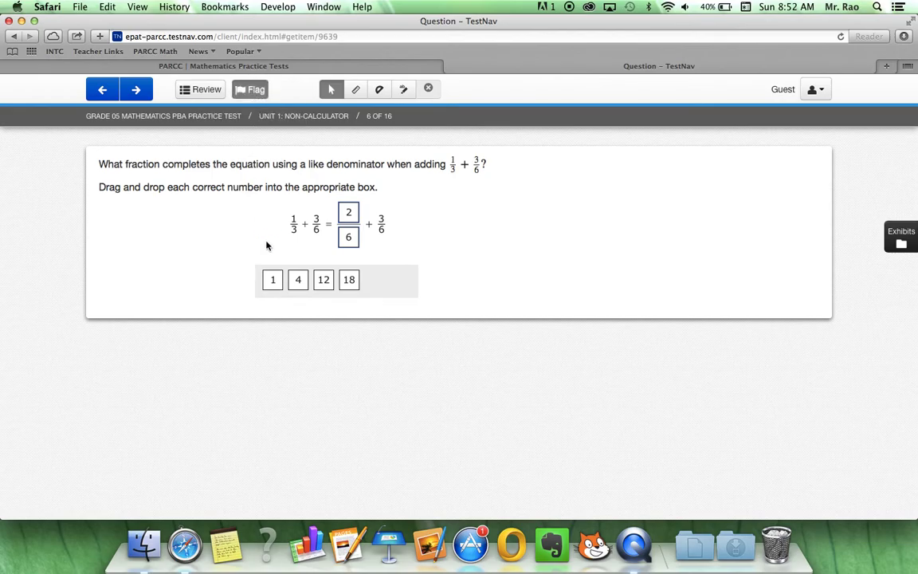
On question 7, write the explanation using the equation 2 + 3 = 5 and 'then I solved the fraction'
{"action": "left_click", "coordinate": [136, 90]}
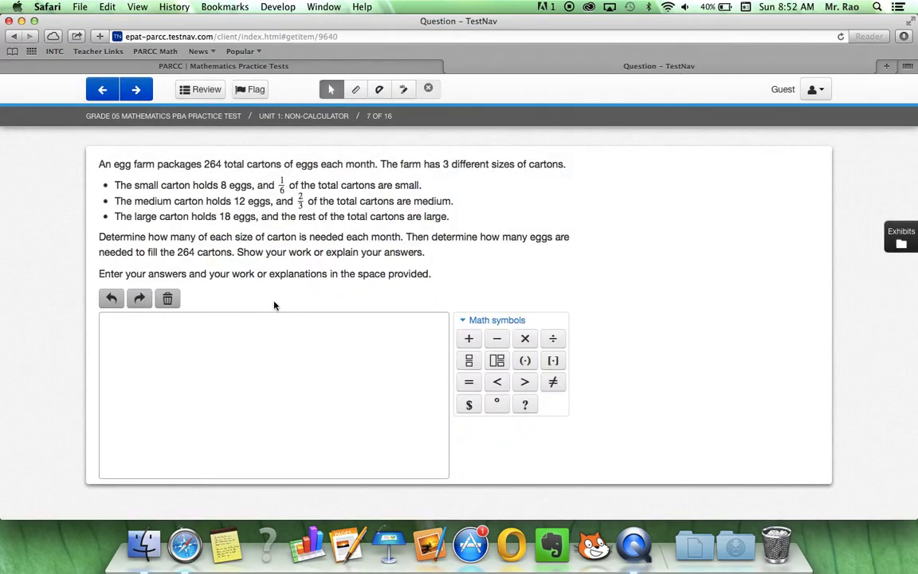
{"action": "left_click", "coordinate": [305, 388]}
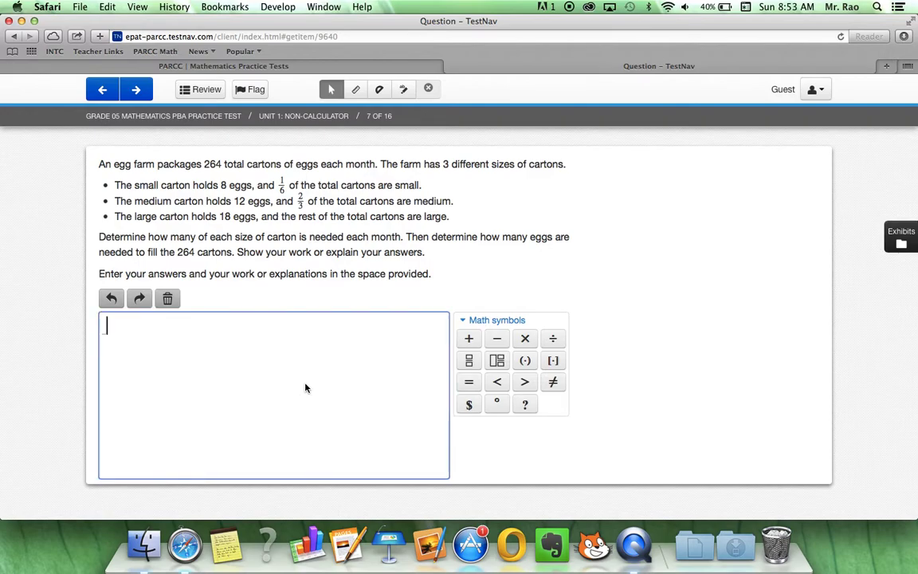
{"action": "type", "text": "To figure out thi"}
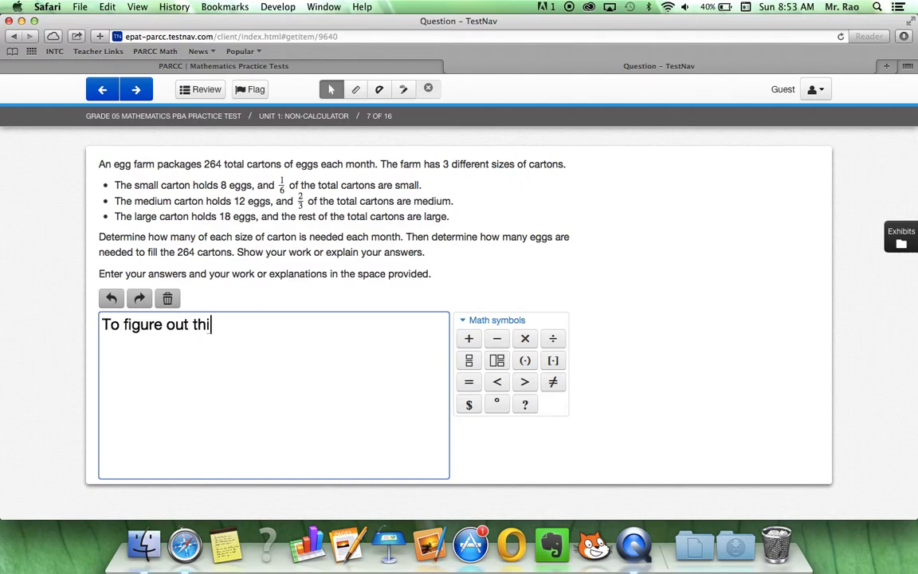
{"action": "type", "text": "s problem I used the"}
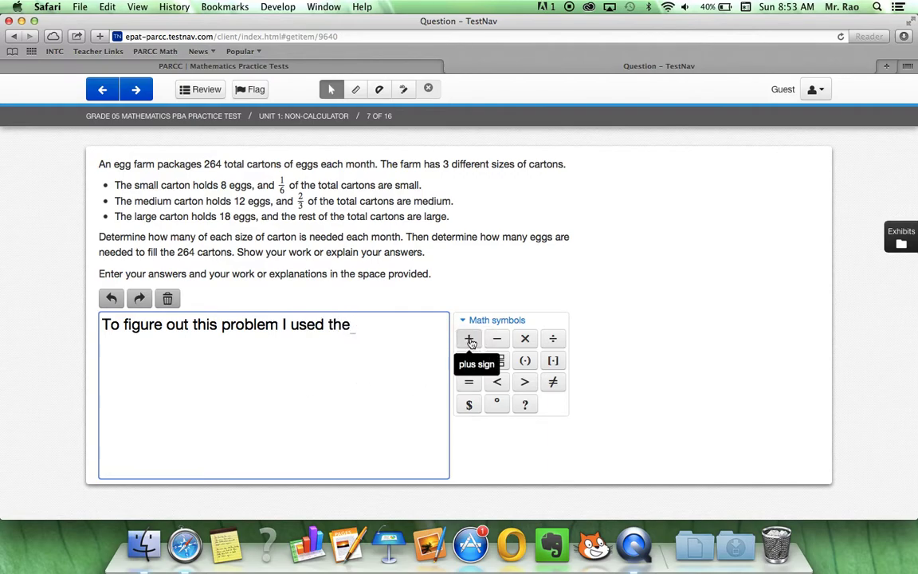
{"action": "key", "text": "BackSpace"}
{"action": "key", "text": "BackSpace"}
{"action": "key", "text": "BackSpace"}
{"action": "key", "text": "BackSpace"}
{"action": "type", "text": "the equati"}
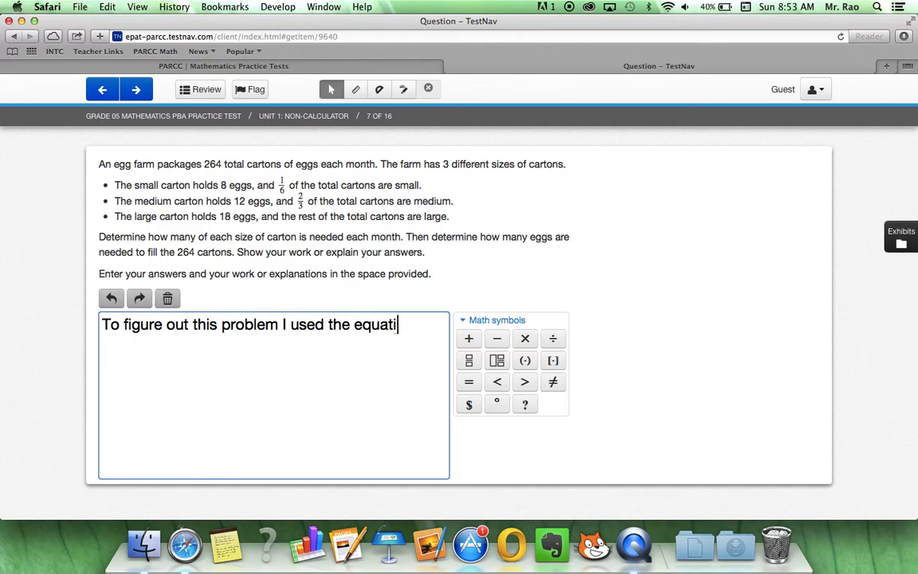
{"action": "type", "text": "on 2"}
{"action": "left_click", "coordinate": [470, 341]}
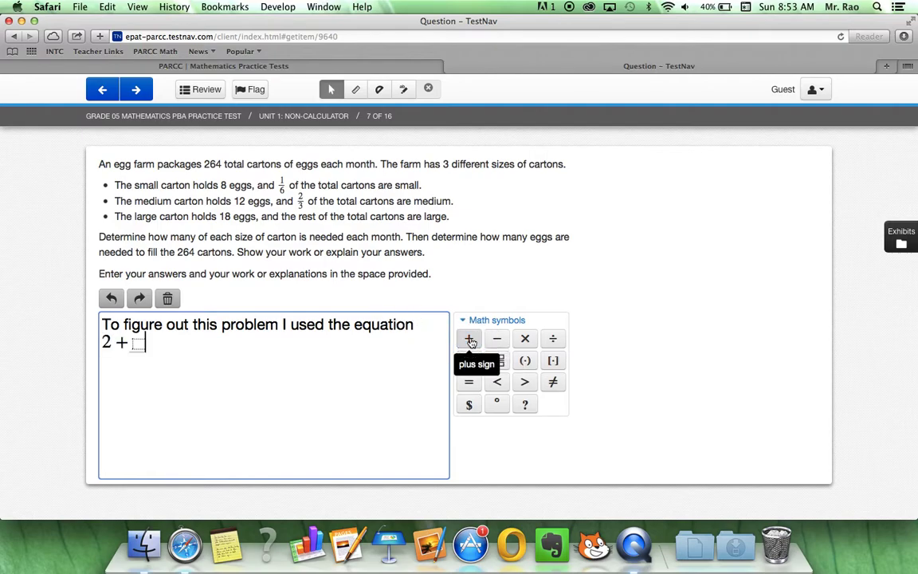
{"action": "type", "text": "3"}
{"action": "left_click", "coordinate": [470, 382]}
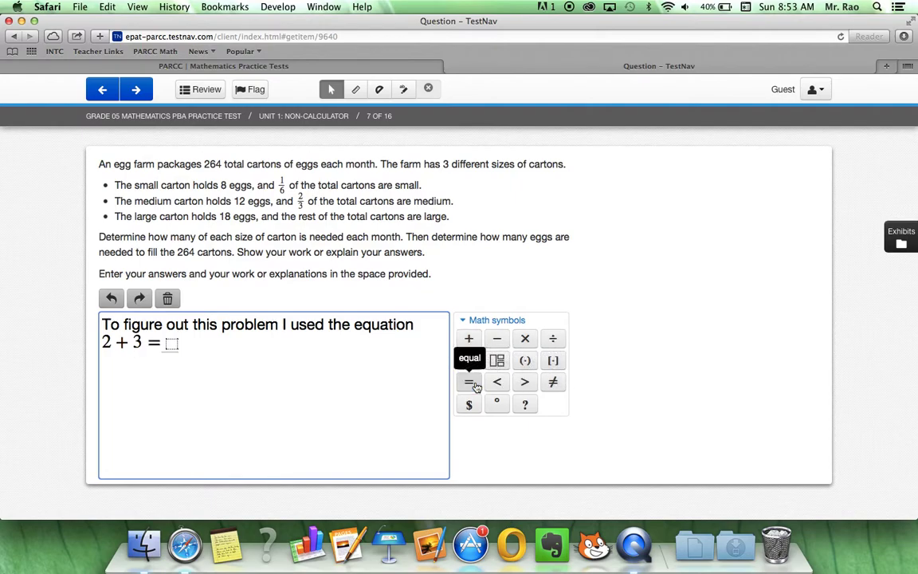
{"action": "type", "text": "5 and then I"}
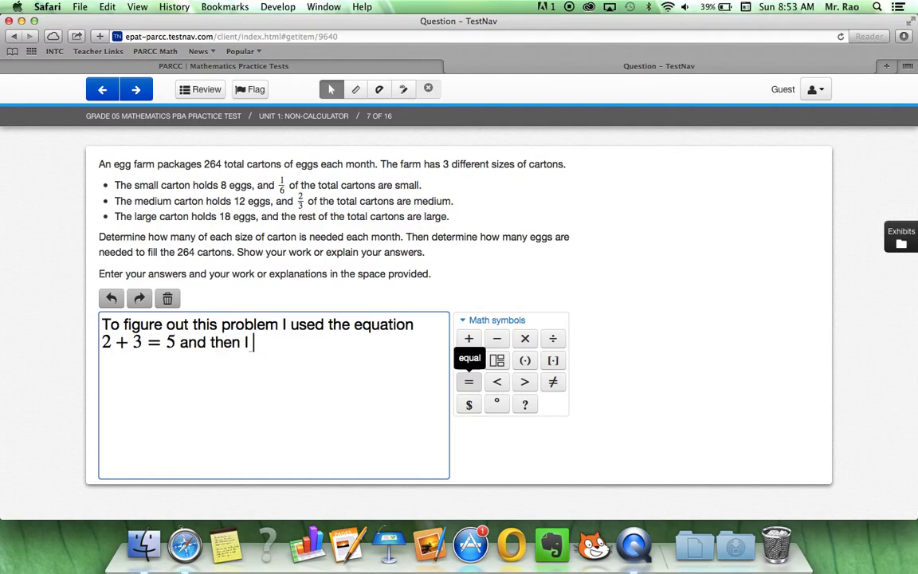
{"action": "type", "text": " comple"}
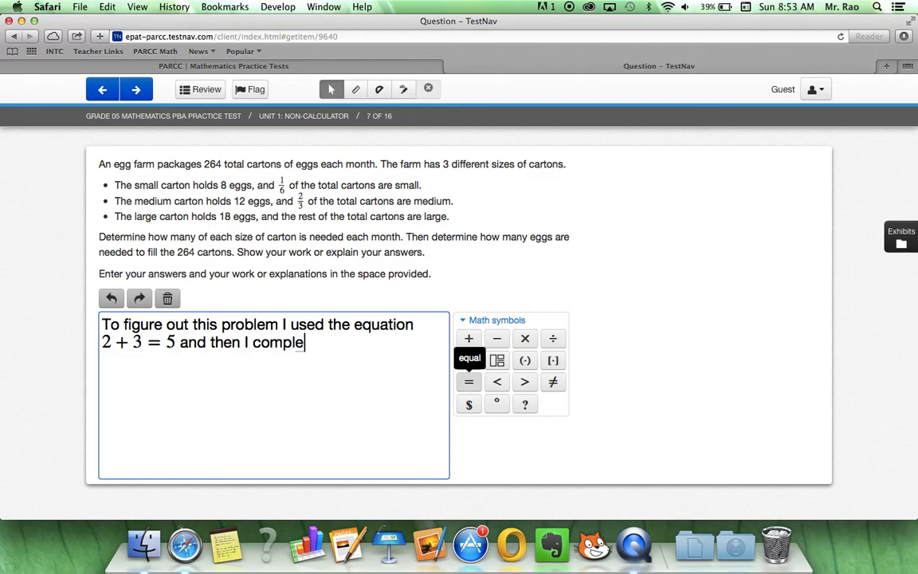
{"action": "key", "text": "BackSpace"}
{"action": "key", "text": "BackSpace"}
{"action": "key", "text": "BackSpace"}
{"action": "key", "text": "BackSpace"}
{"action": "key", "text": "BackSpace"}
{"action": "key", "text": "BackSpace"}
{"action": "type", "text": "s"}
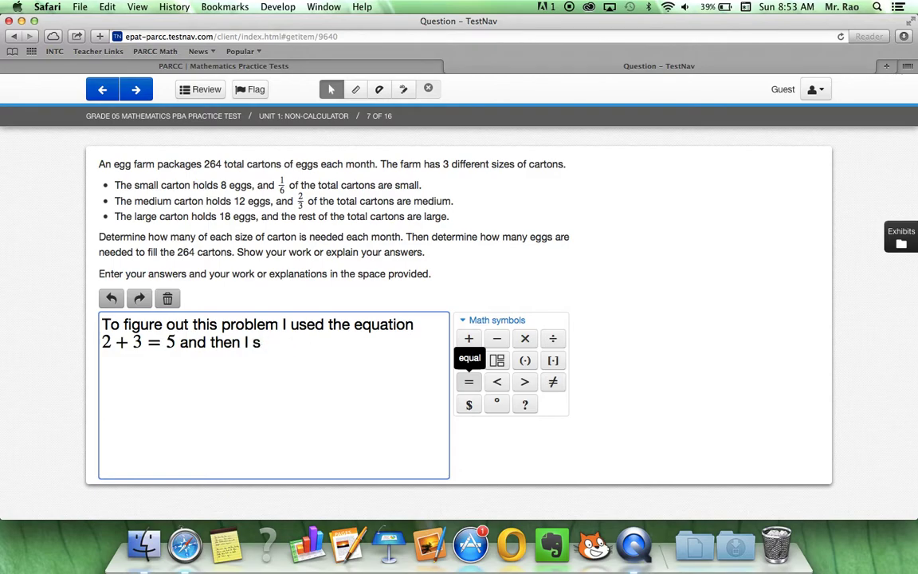
{"action": "type", "text": "olved the fraction"}
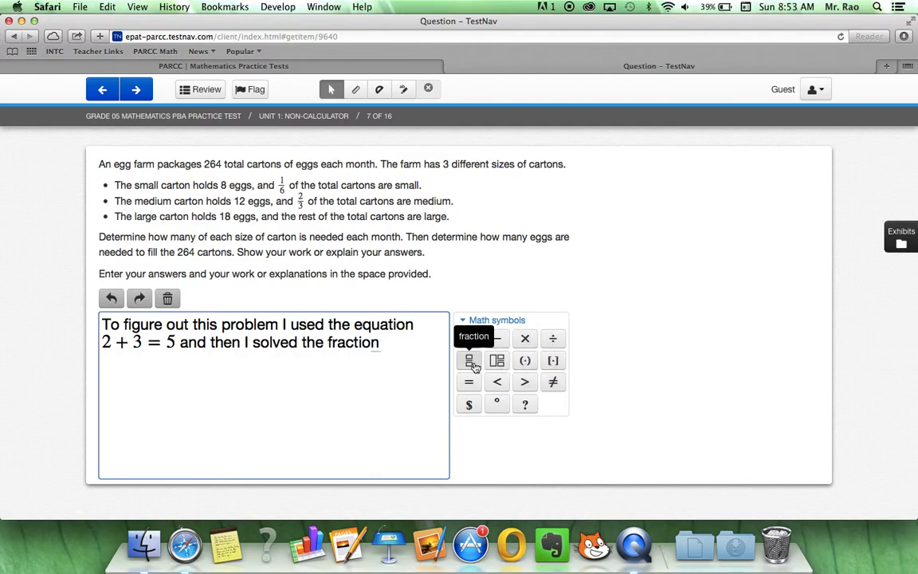
Add the fraction 3/4 and a minus sign after question 7's written explanation
{"action": "left_click", "coordinate": [474, 364]}
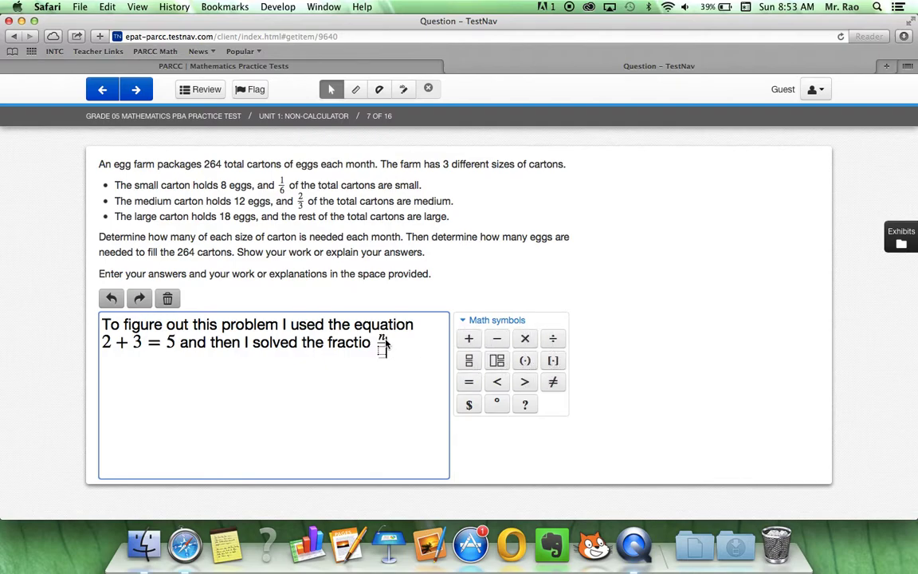
{"action": "key", "text": "BackSpace"}
{"action": "type", "text": "3/"}
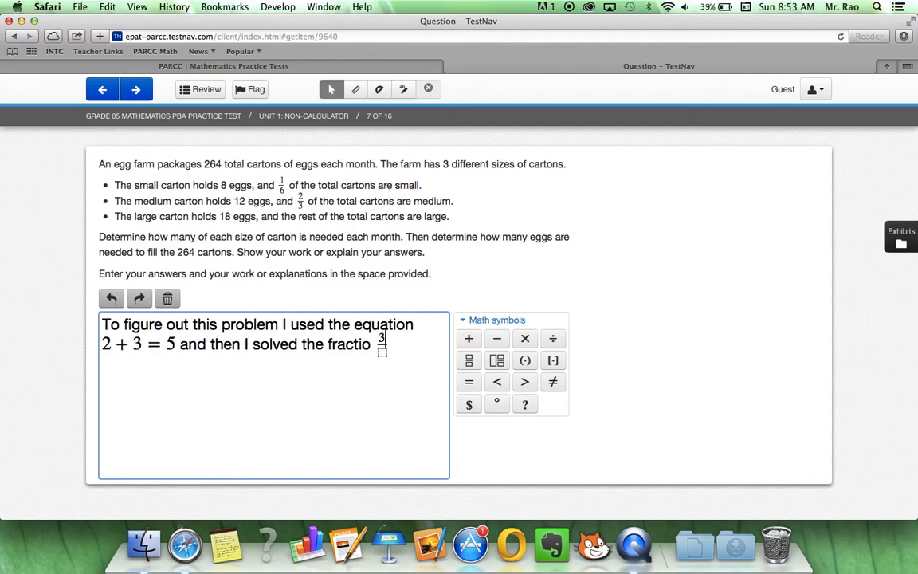
{"action": "left_click", "coordinate": [383, 353]}
{"action": "type", "text": "4"}
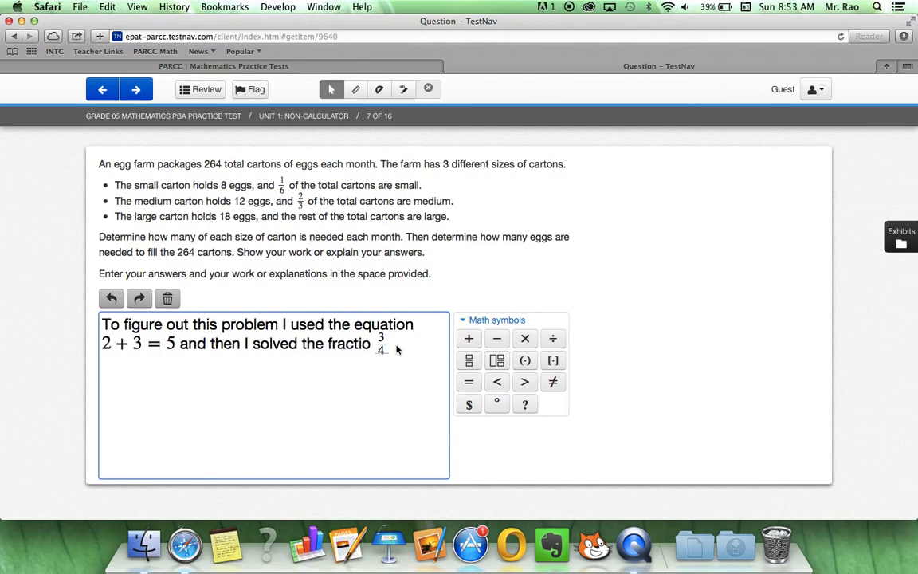
{"action": "left_click", "coordinate": [497, 338]}
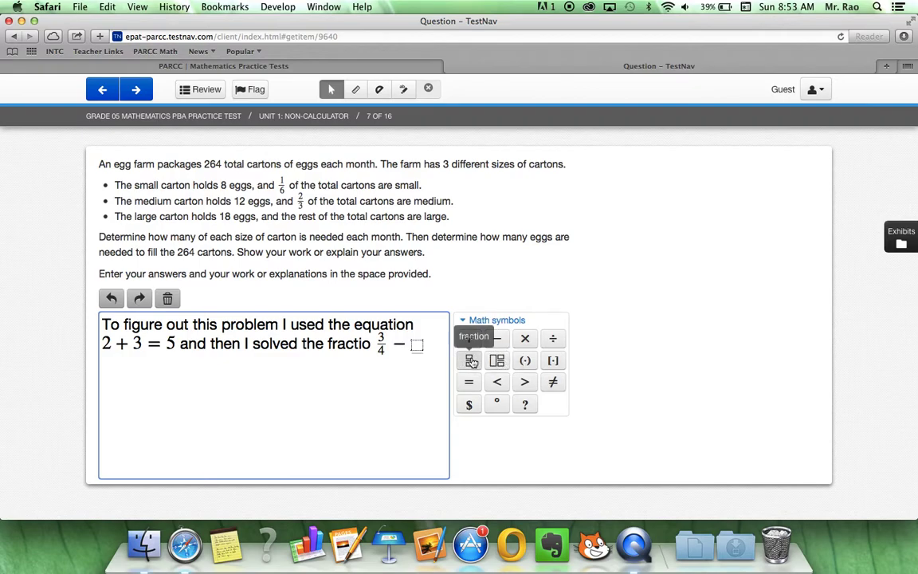
Finish the expression with the fraction 1/4, an equals sign and the result 2/4
{"action": "left_click", "coordinate": [471, 361]}
{"action": "type", "text": "1"}
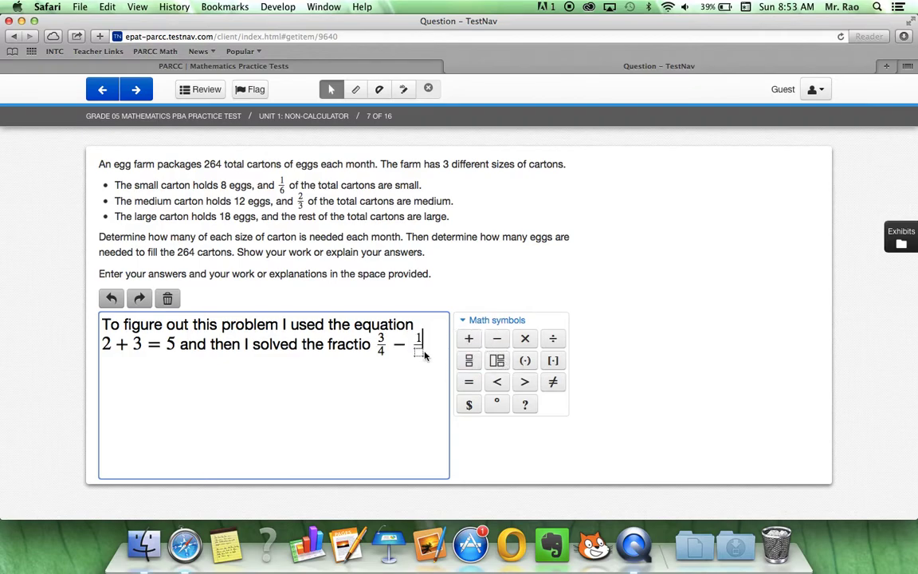
{"action": "left_click", "coordinate": [417, 353]}
{"action": "type", "text": "4"}
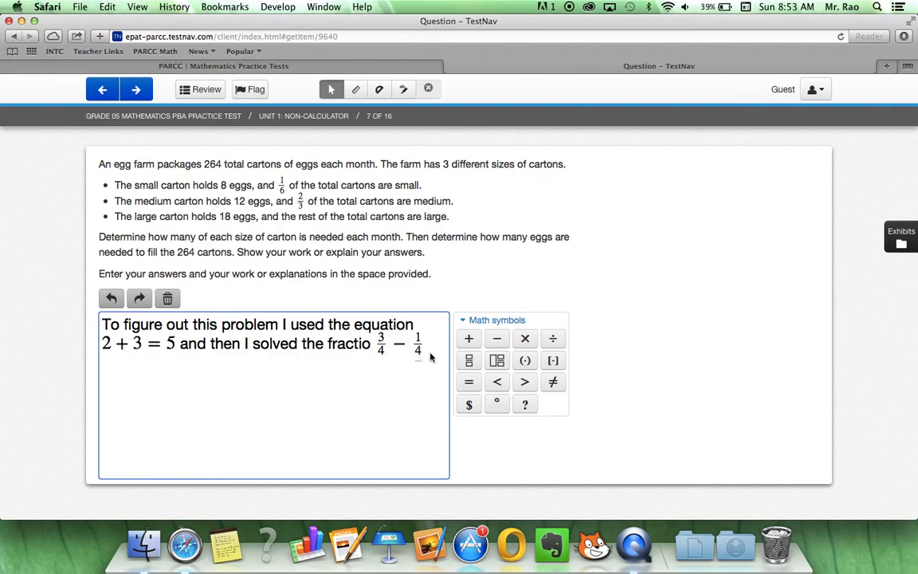
{"action": "left_click", "coordinate": [428, 346]}
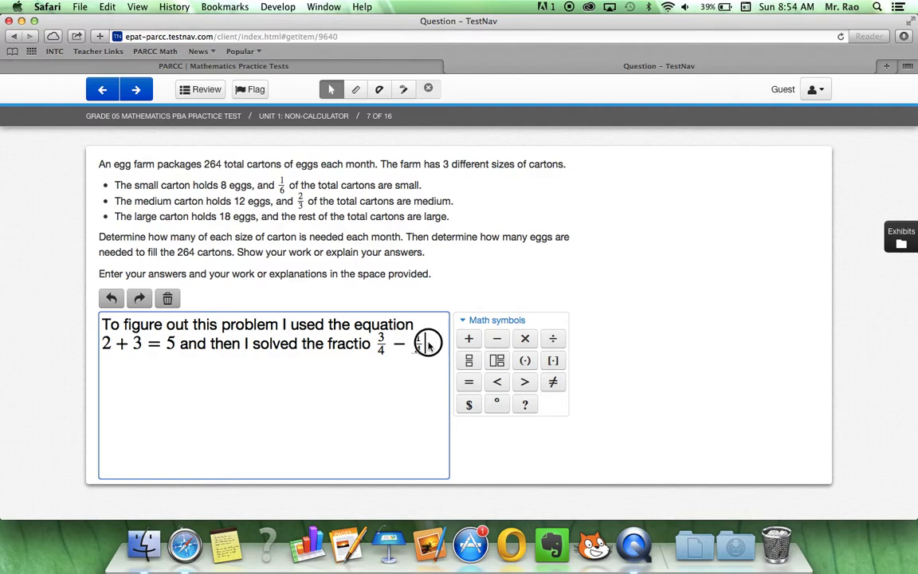
{"action": "type", "text": "="}
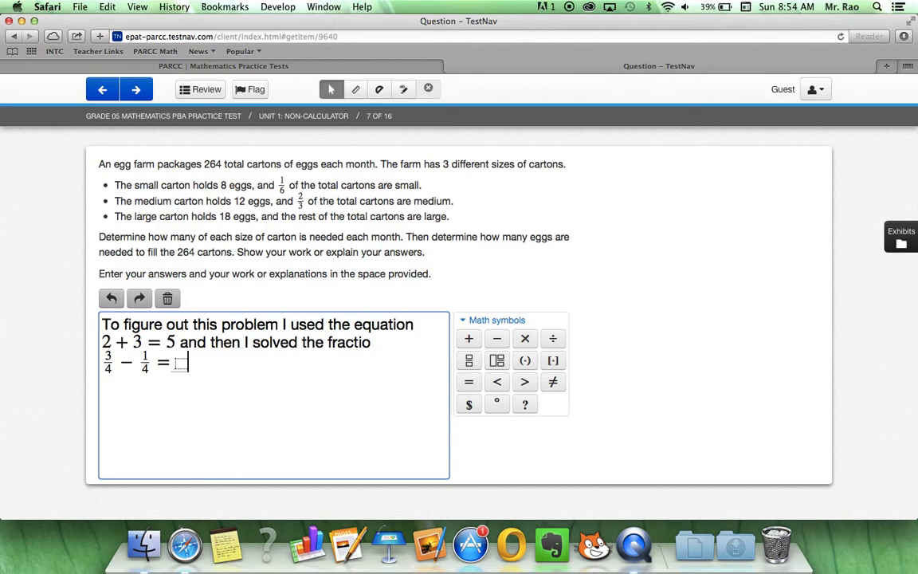
{"action": "left_click", "coordinate": [469, 363]}
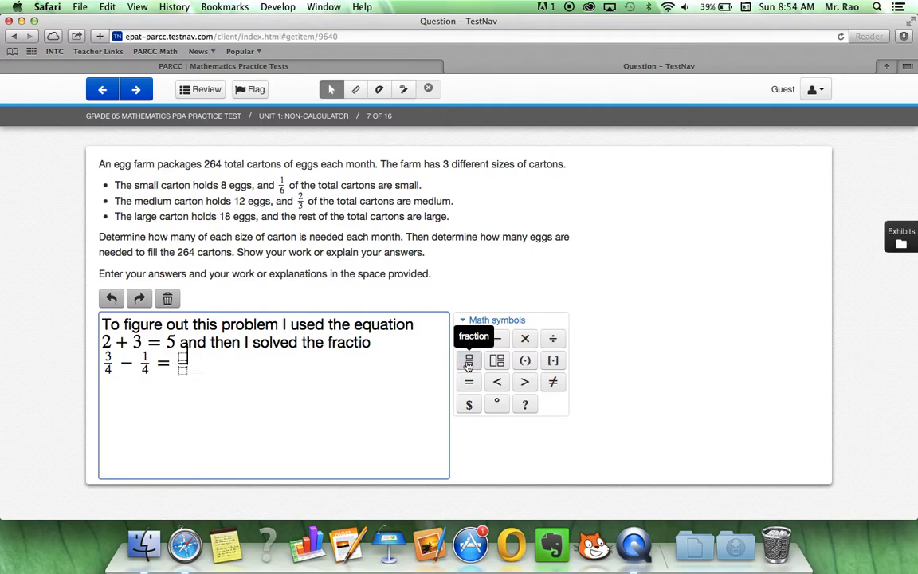
{"action": "type", "text": "2/"}
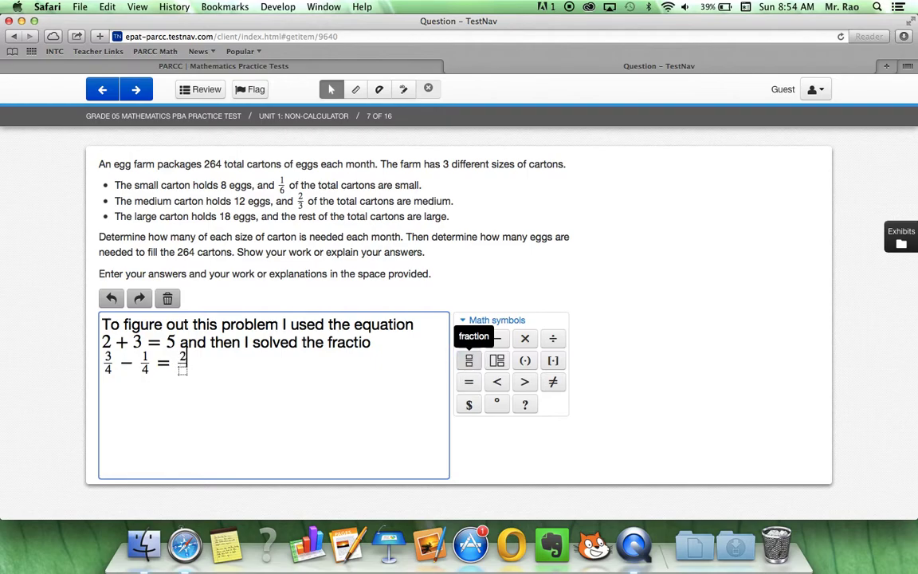
{"action": "left_click", "coordinate": [185, 375]}
{"action": "type", "text": "4"}
Go to question 8 on cricket lengths and scroll through Parts A and B
{"action": "left_click", "coordinate": [138, 90]}
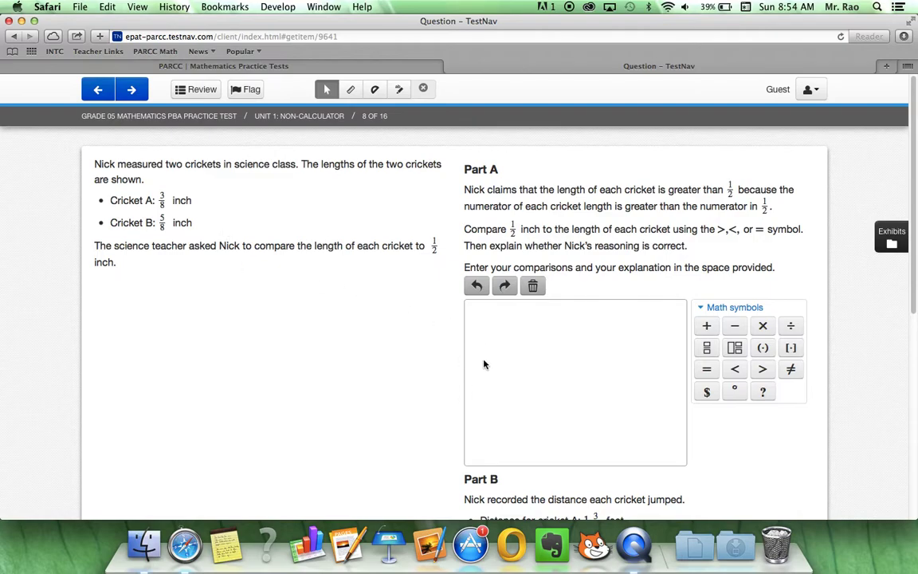
{"action": "scroll", "coordinate": [484, 364], "scroll_direction": "down", "scroll_amount": 4}
{"action": "scroll", "coordinate": [484, 363], "scroll_direction": "down", "scroll_amount": 8}
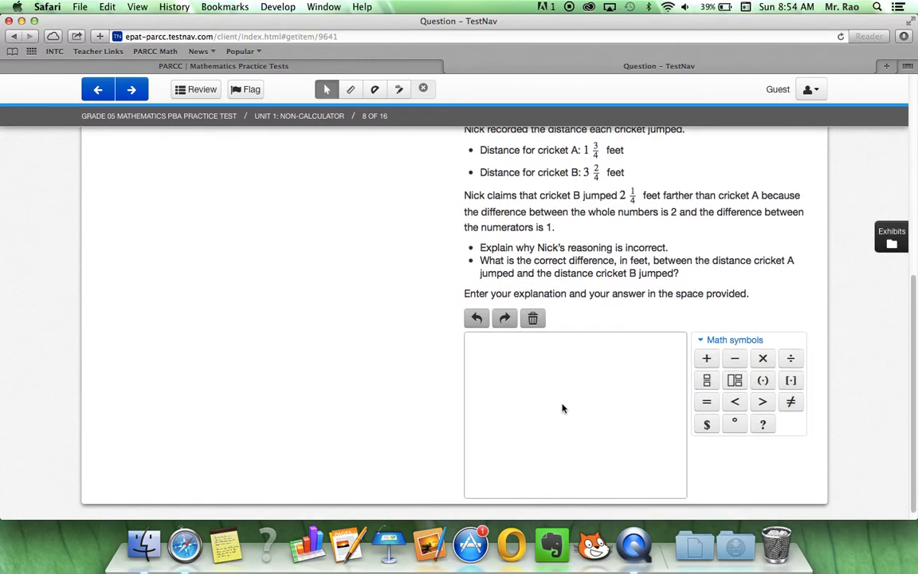
{"action": "scroll", "coordinate": [372, 263], "scroll_direction": "up", "scroll_amount": 12}
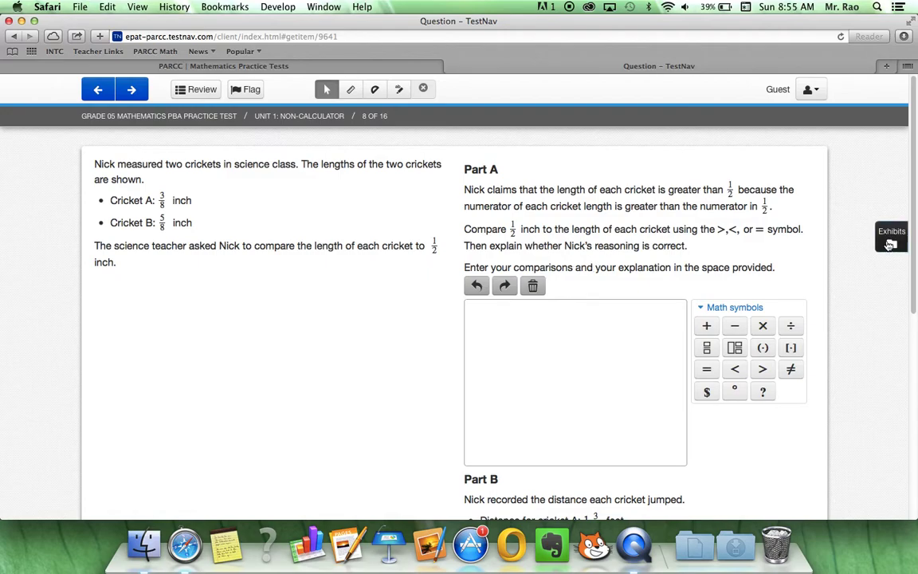
{"action": "left_click", "coordinate": [891, 243]}
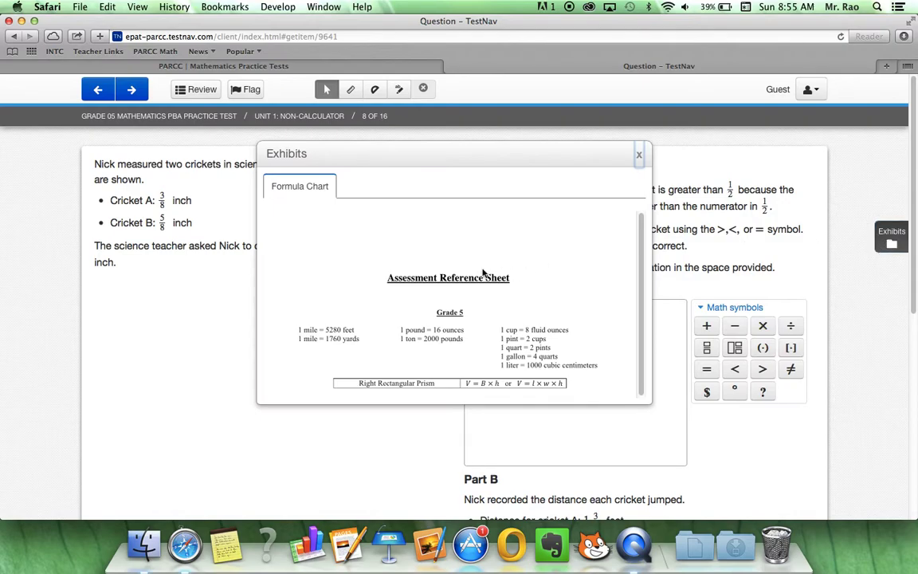
{"action": "scroll", "coordinate": [461, 316], "scroll_direction": "down", "scroll_amount": 1}
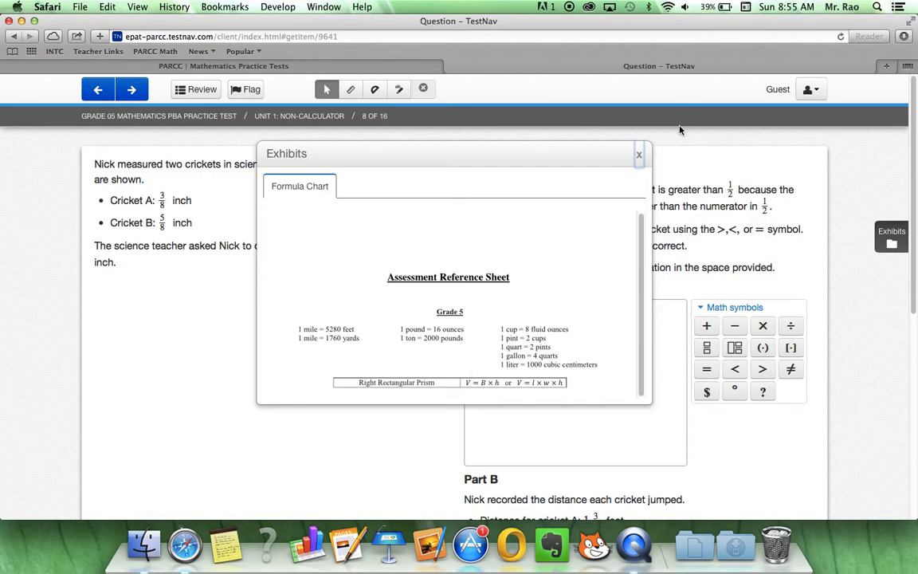
{"action": "left_click", "coordinate": [643, 155]}
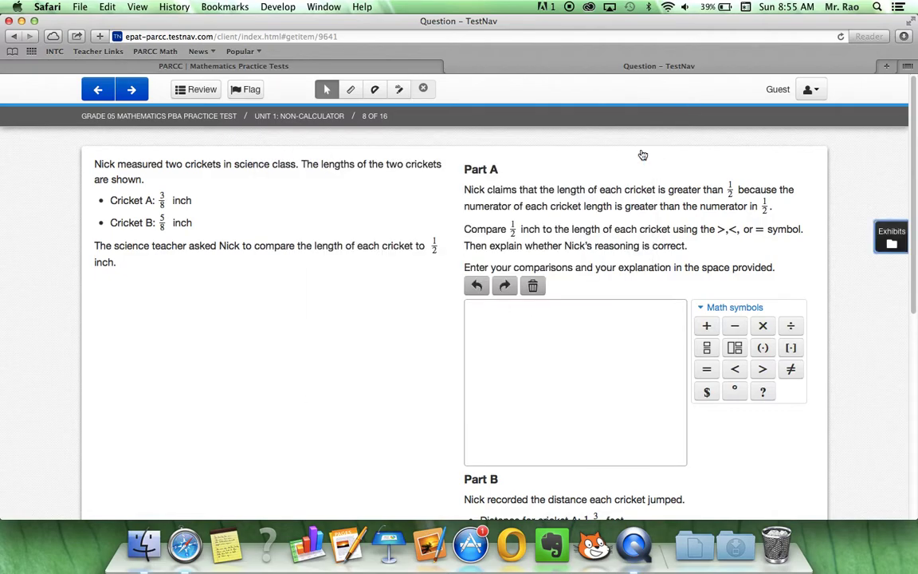
Skip past question 9 to reach question 10
{"action": "left_click", "coordinate": [131, 90]}
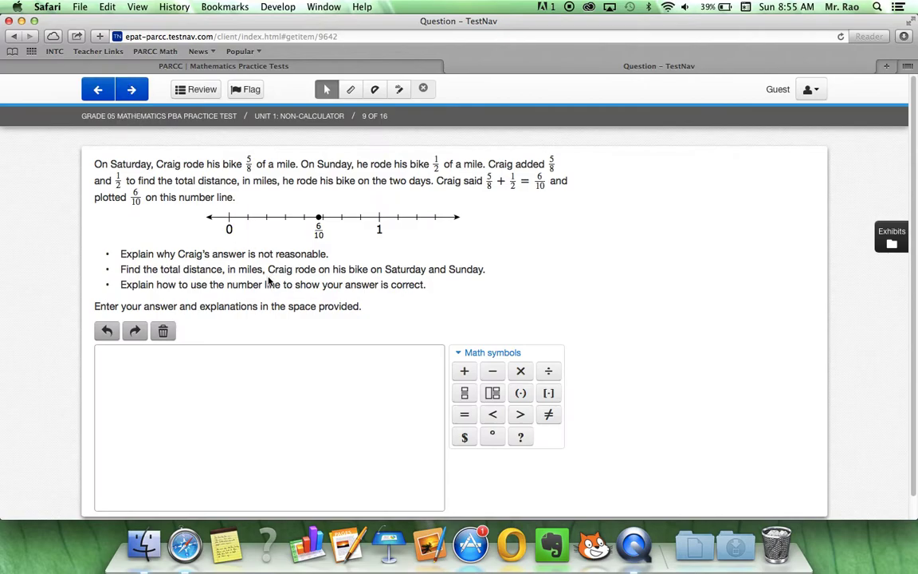
{"action": "scroll", "coordinate": [323, 263], "scroll_direction": "down", "scroll_amount": 2}
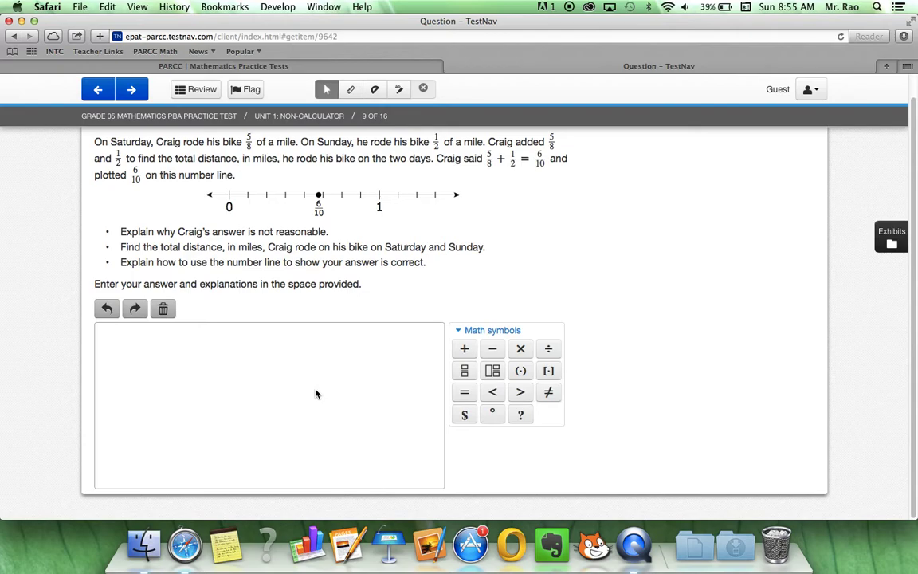
{"action": "left_click", "coordinate": [132, 91]}
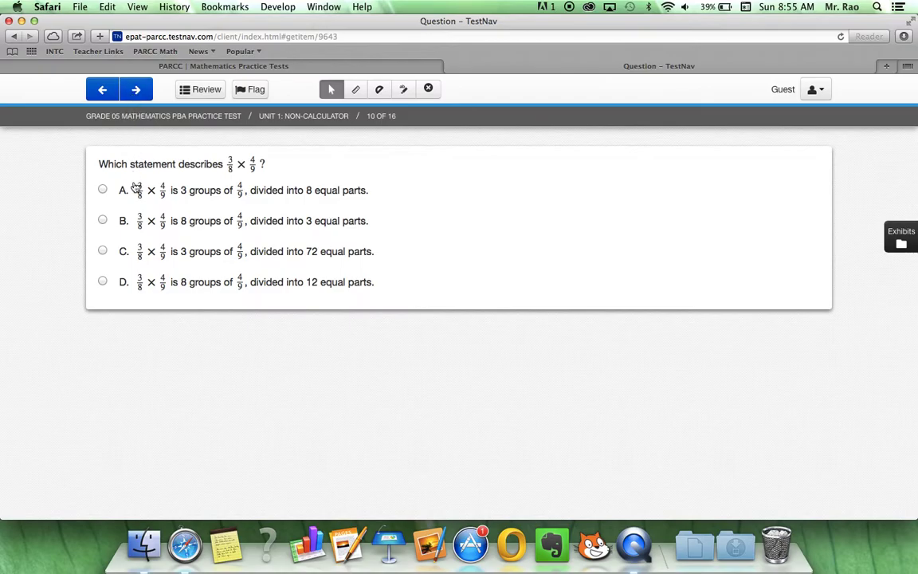
Cross out option B and restore it, then select B as question 10's answer and continue
{"action": "left_click", "coordinate": [428, 89]}
{"action": "left_click", "coordinate": [183, 224]}
{"action": "left_click", "coordinate": [185, 227]}
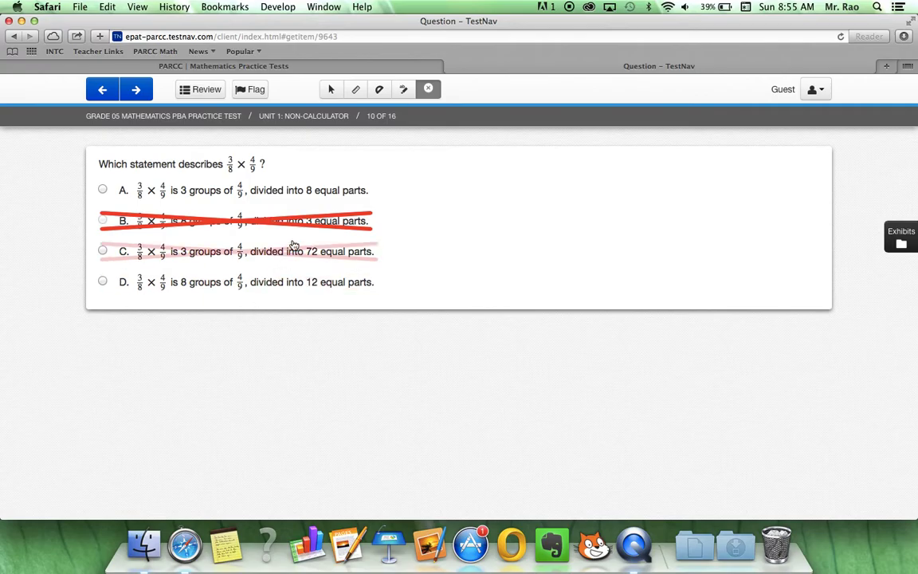
{"action": "left_click", "coordinate": [251, 225]}
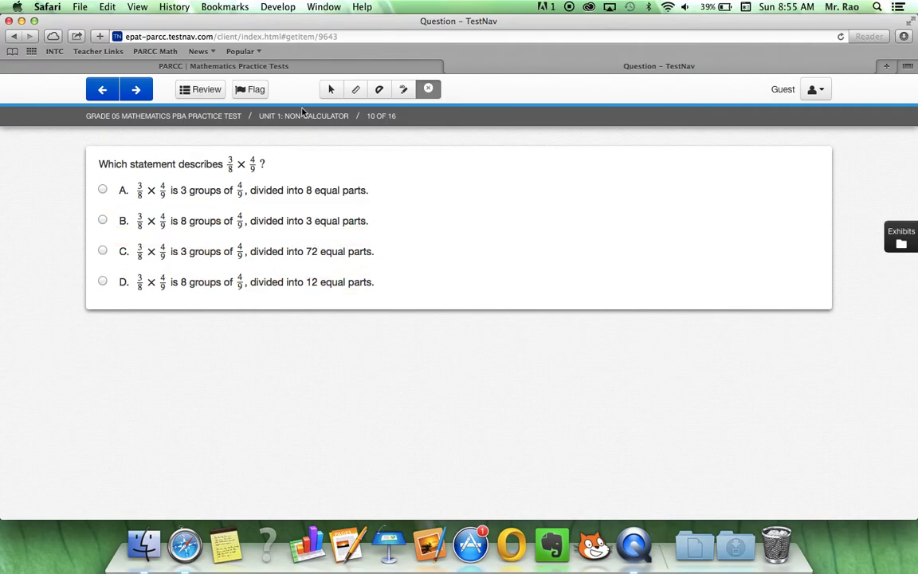
{"action": "left_click", "coordinate": [332, 90]}
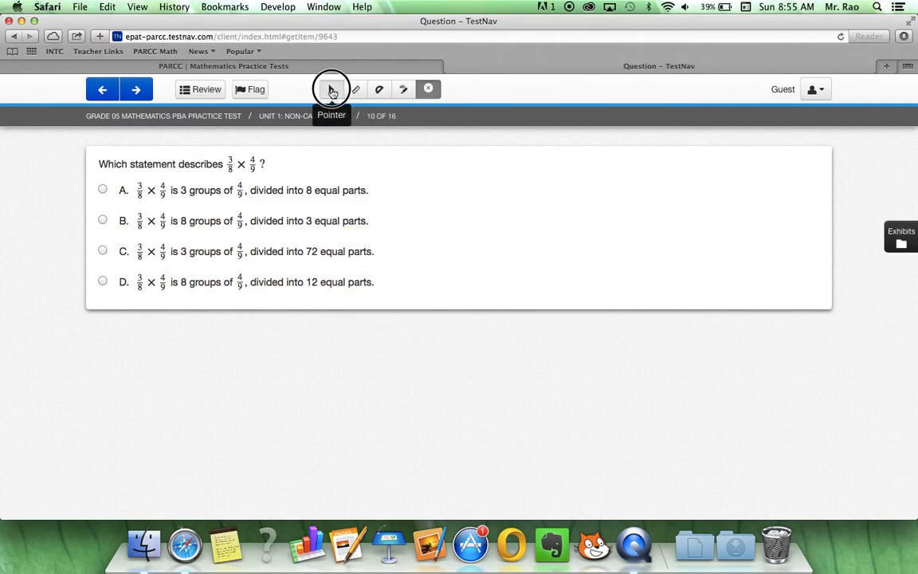
{"action": "left_click", "coordinate": [102, 220]}
{"action": "left_click", "coordinate": [138, 90]}
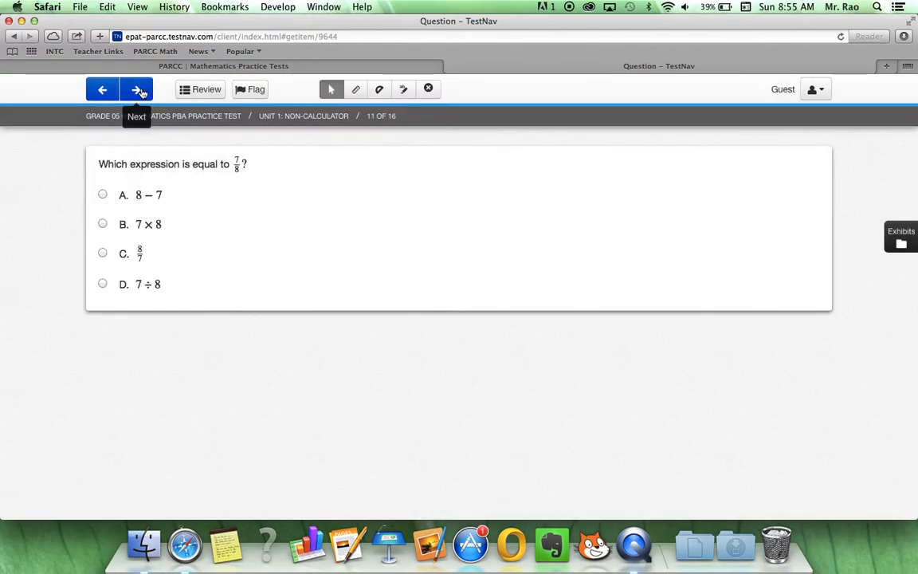
On question 12, drag 1,023, 1.023 × 10³ and the 1,000-based expanded form into Part A's boxes
{"action": "left_click", "coordinate": [138, 91]}
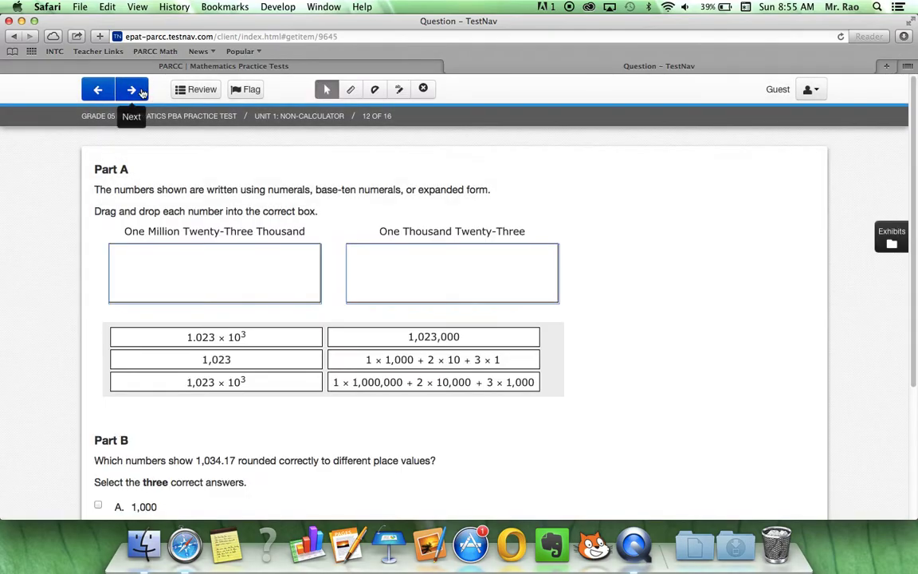
{"action": "scroll", "coordinate": [349, 344], "scroll_direction": "down", "scroll_amount": 2}
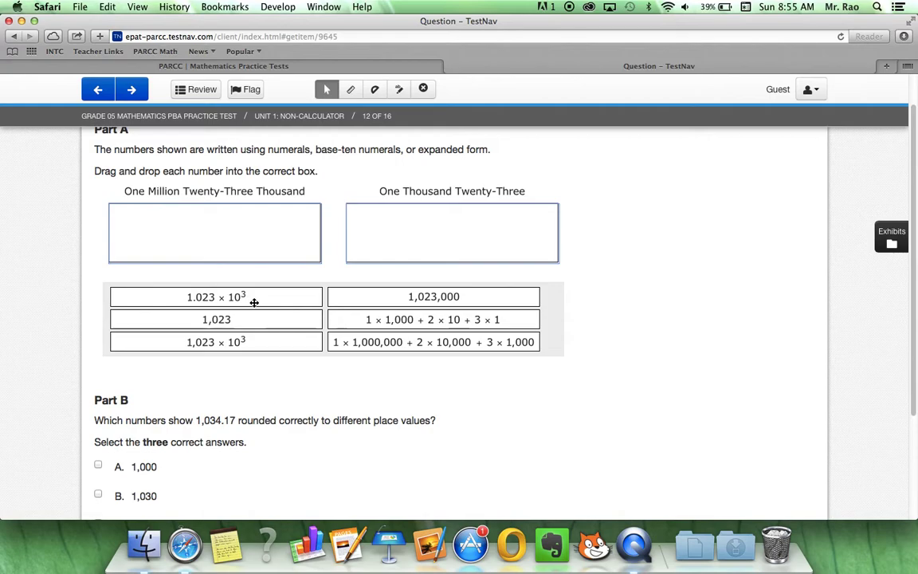
{"action": "scroll", "coordinate": [262, 294], "scroll_direction": "up", "scroll_amount": 2}
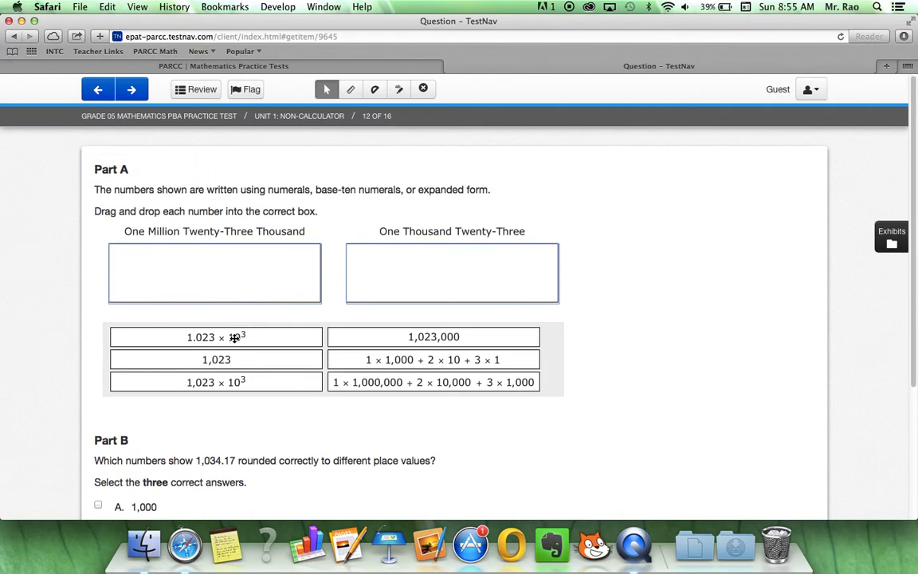
{"action": "left_click_drag", "start_coordinate": [235, 336], "coordinate": [250, 272]}
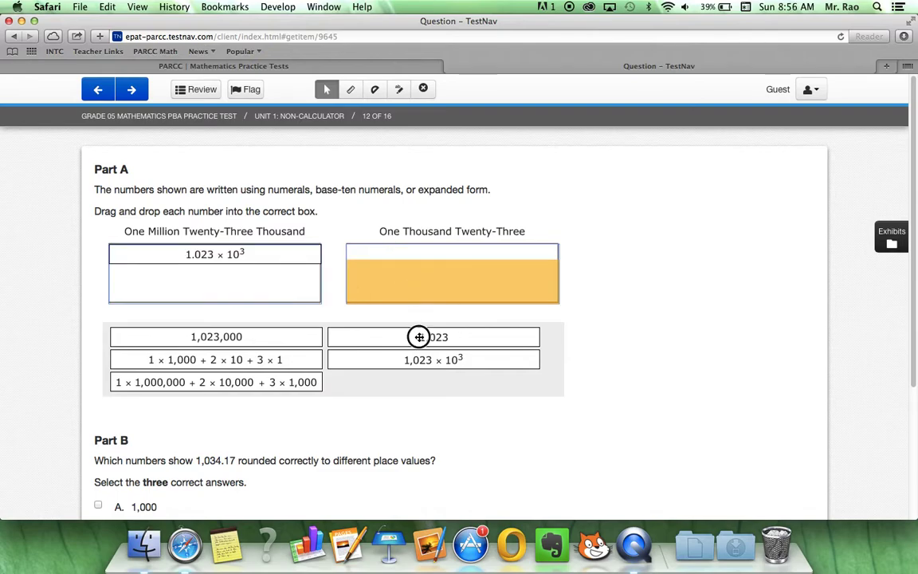
{"action": "left_click_drag", "start_coordinate": [420, 337], "coordinate": [420, 270]}
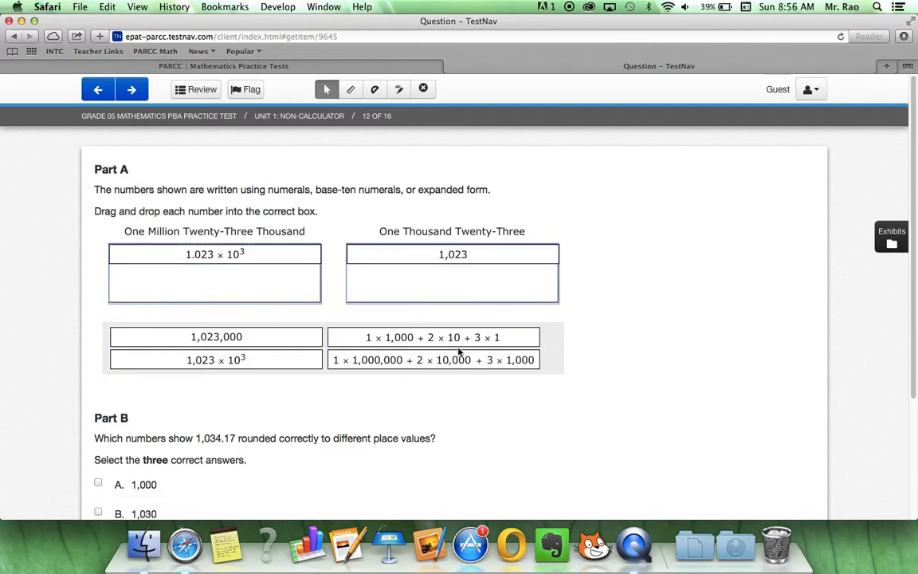
{"action": "left_click_drag", "start_coordinate": [446, 338], "coordinate": [222, 292]}
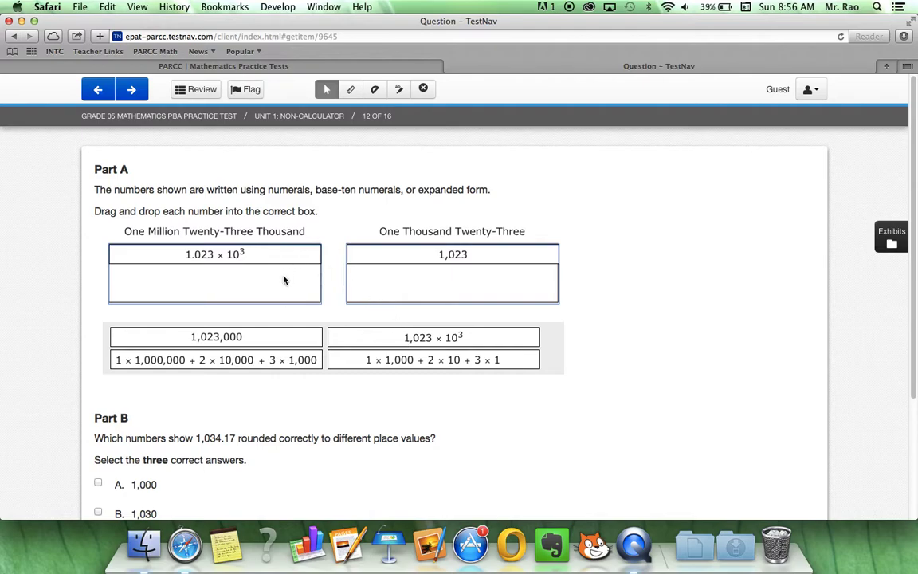
{"action": "left_click_drag", "start_coordinate": [402, 363], "coordinate": [177, 279]}
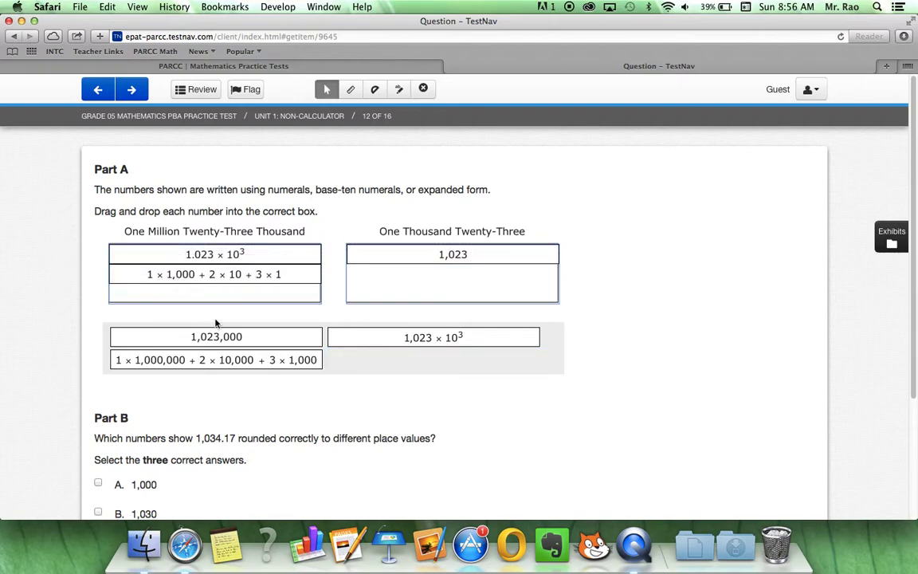
In Part B, check option B (1,030) and then uncheck it again
{"action": "scroll", "coordinate": [290, 430], "scroll_direction": "down", "scroll_amount": 5}
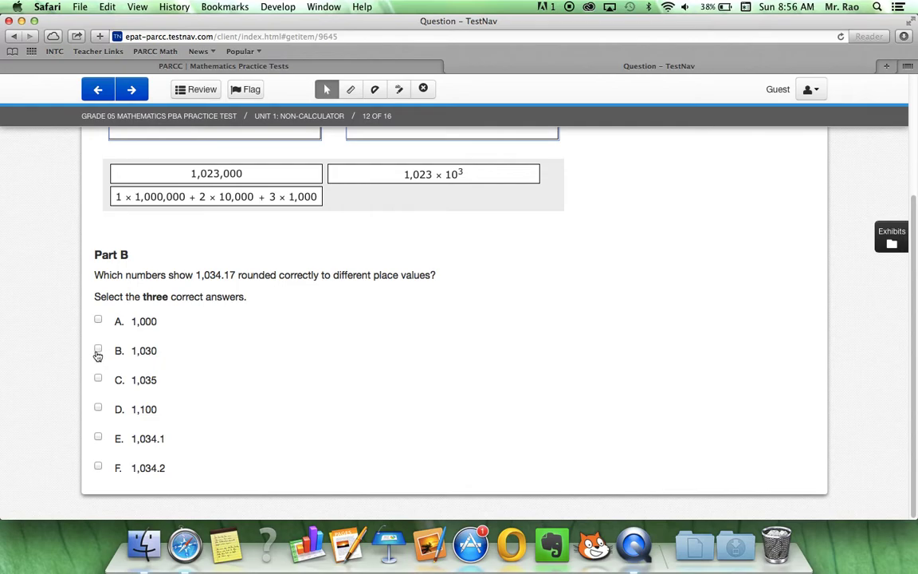
{"action": "left_click", "coordinate": [97, 353]}
{"action": "left_click", "coordinate": [100, 353]}
Look over question 13 on prism volume, then move on to question 14 about Shannon's garden
{"action": "left_click", "coordinate": [134, 92]}
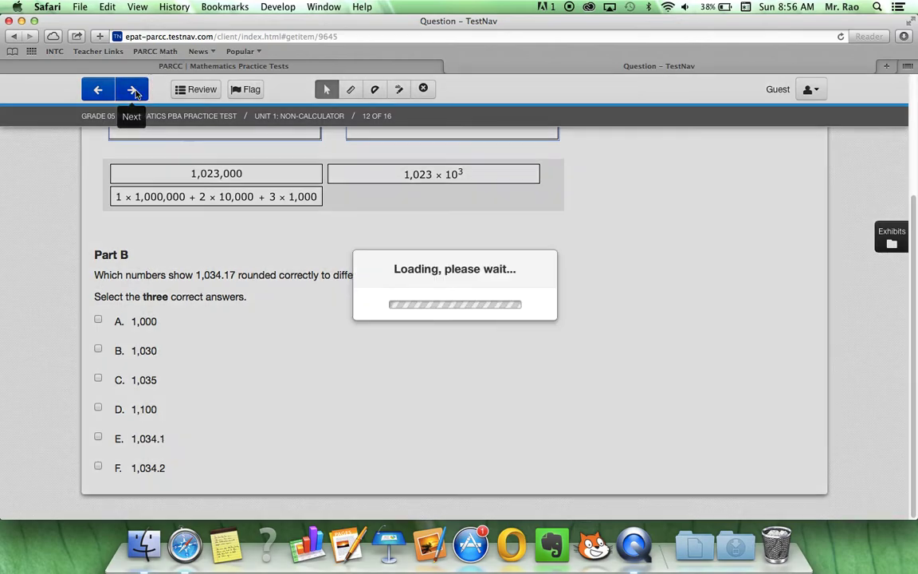
{"action": "scroll", "coordinate": [271, 320], "scroll_direction": "down", "scroll_amount": 3}
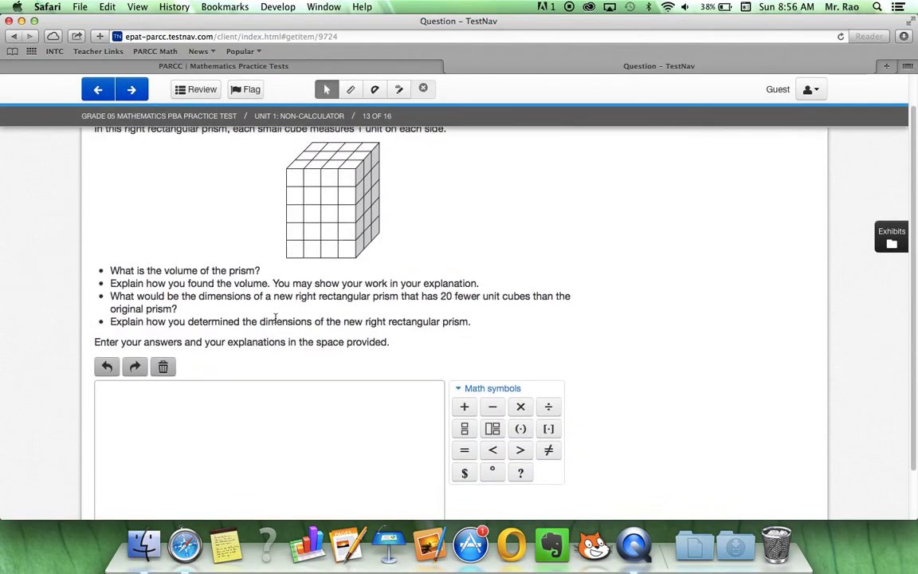
{"action": "scroll", "coordinate": [352, 381], "scroll_direction": "up", "scroll_amount": 3}
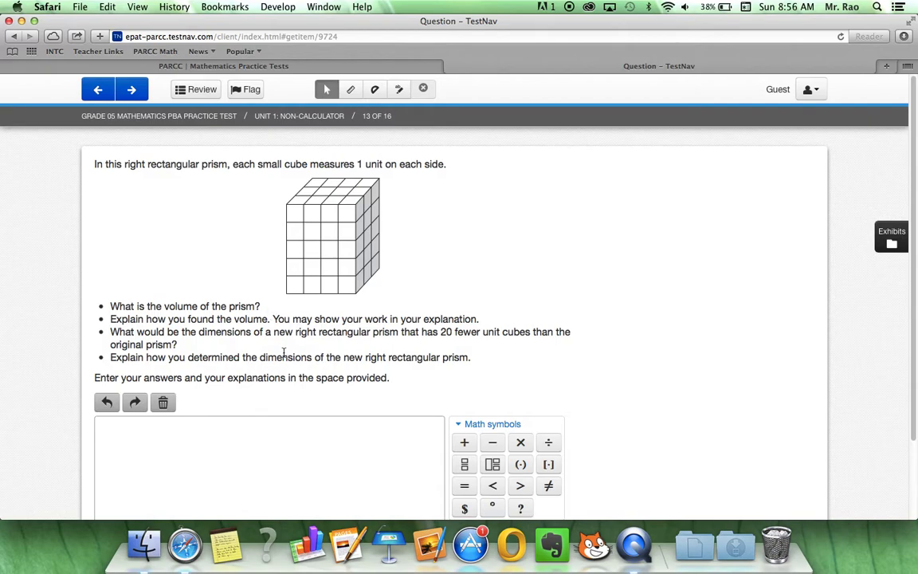
{"action": "scroll", "coordinate": [284, 353], "scroll_direction": "down", "scroll_amount": 2}
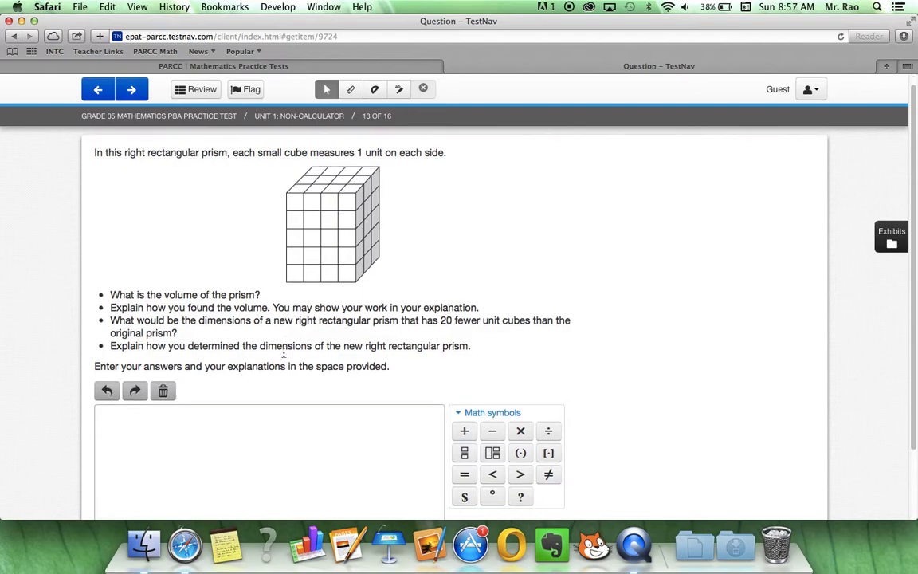
{"action": "left_click", "coordinate": [133, 91]}
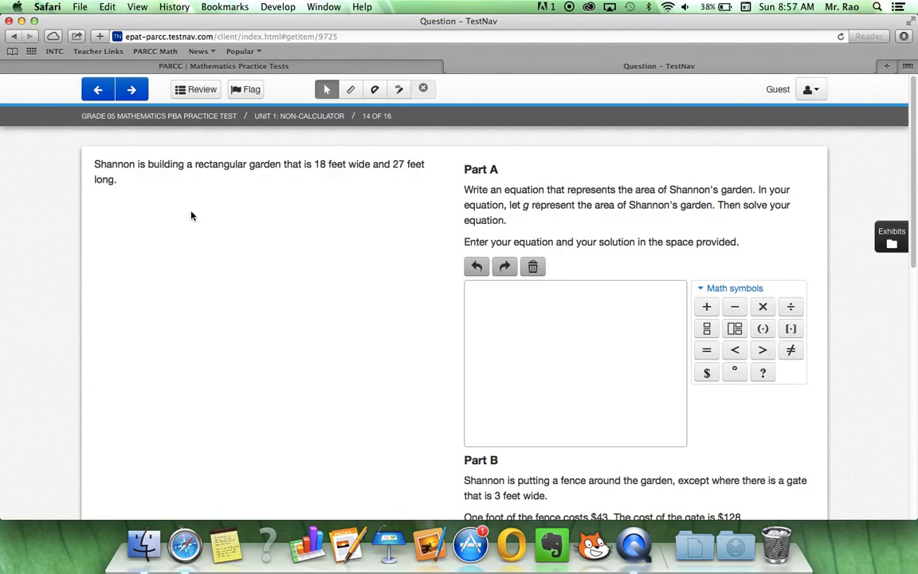
Check the formula reference sheet, then enter g = 18 × 27 in Part A's answer box
{"action": "left_click", "coordinate": [894, 243]}
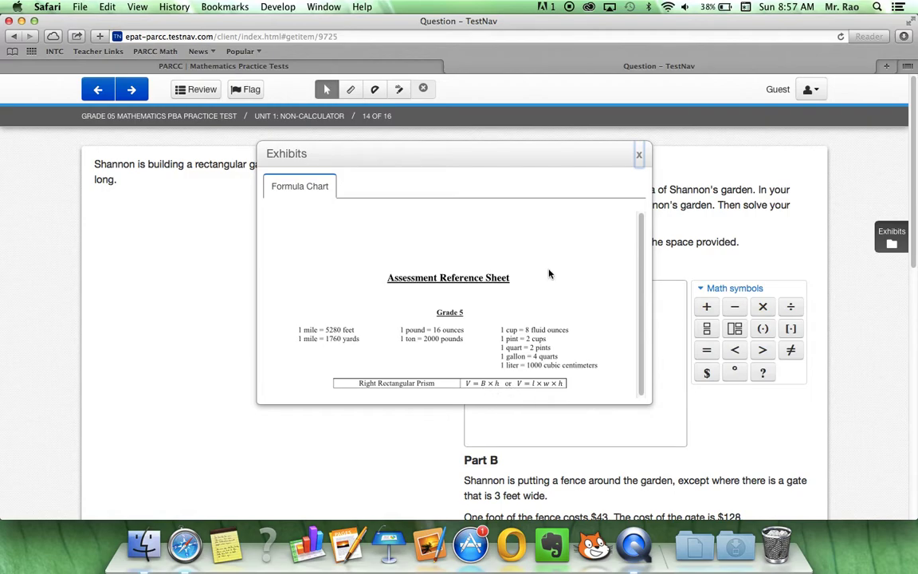
{"action": "left_click", "coordinate": [639, 155]}
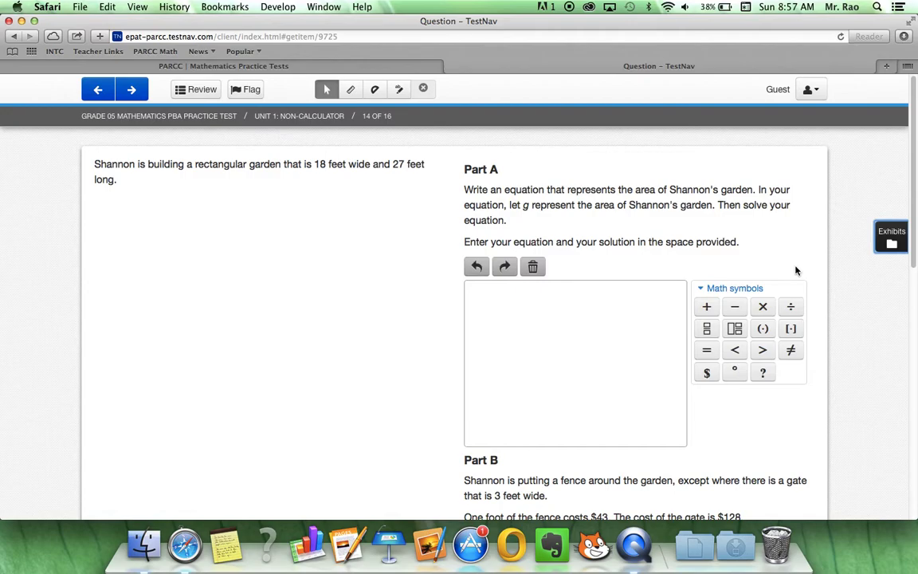
{"action": "left_click", "coordinate": [522, 310]}
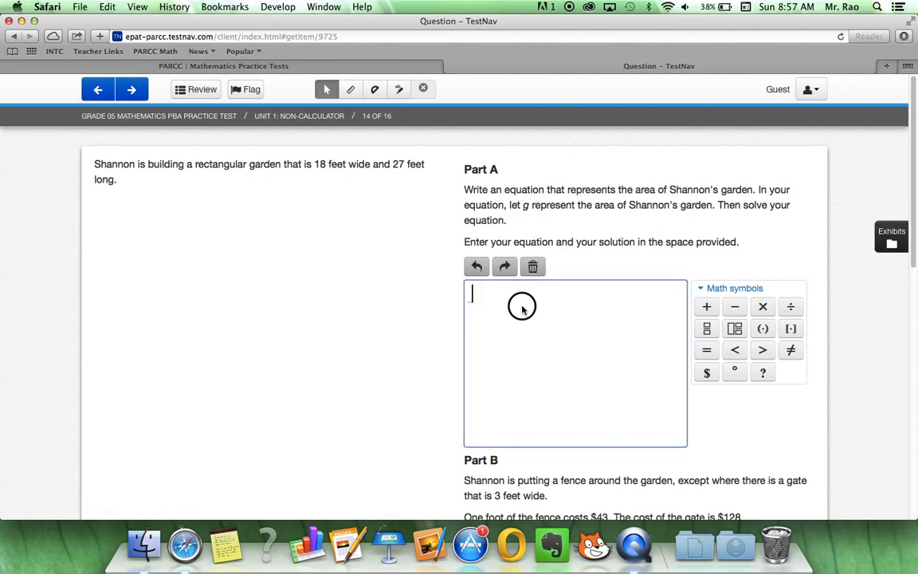
{"action": "type", "text": "g = "}
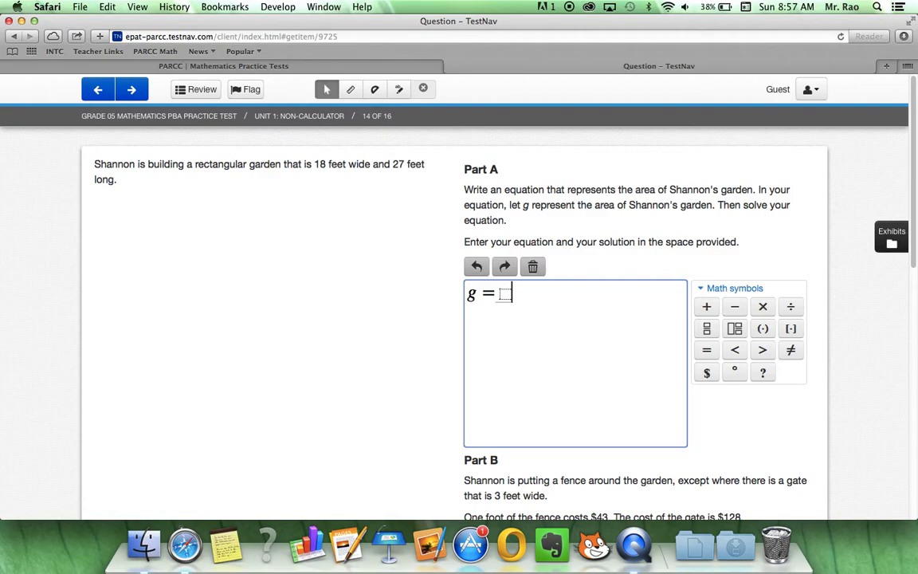
{"action": "type", "text": "18"}
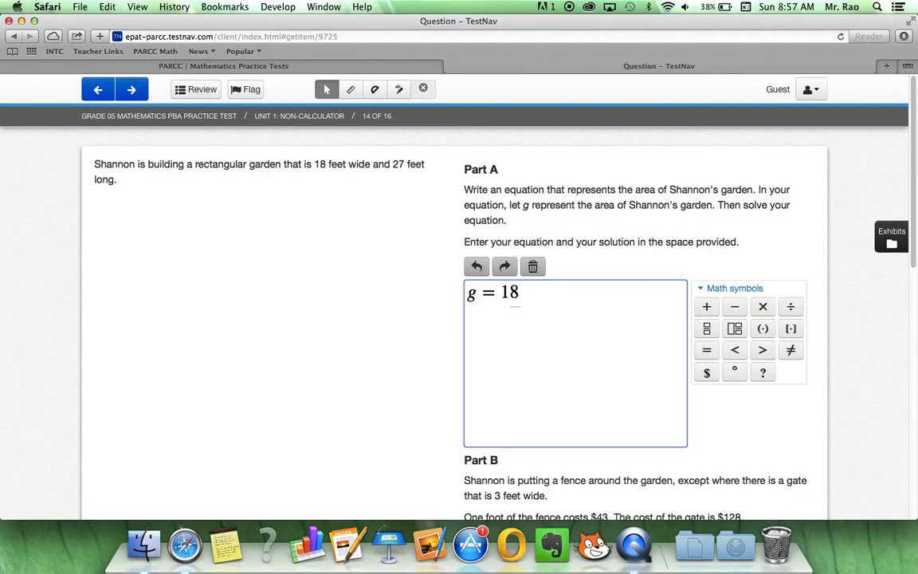
{"action": "left_click", "coordinate": [765, 304]}
{"action": "type", "text": "27"}
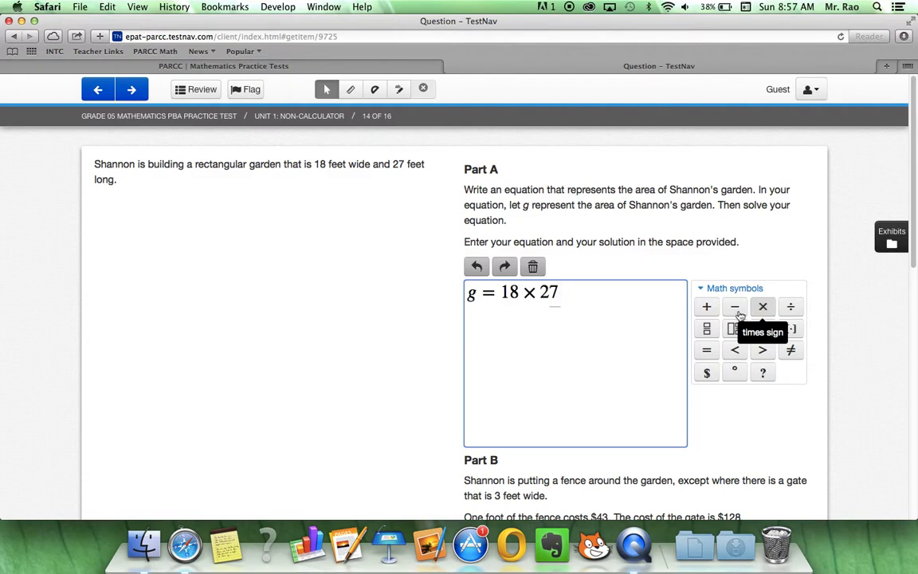
Scroll up and down through the garden question to review the answer and Part B
{"action": "scroll", "coordinate": [604, 352], "scroll_direction": "down", "scroll_amount": 5}
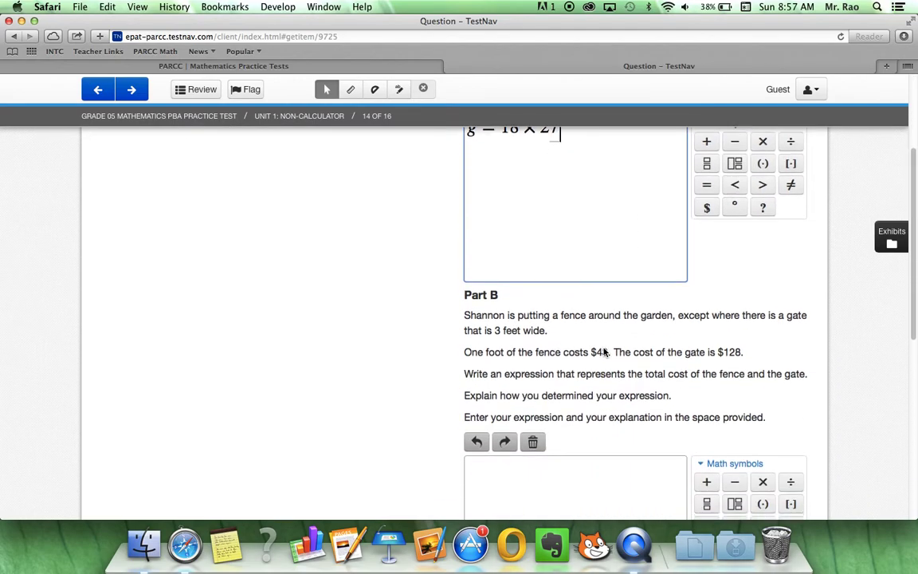
{"action": "scroll", "coordinate": [601, 349], "scroll_direction": "up", "scroll_amount": 4}
{"action": "scroll", "coordinate": [594, 291], "scroll_direction": "down", "scroll_amount": 3}
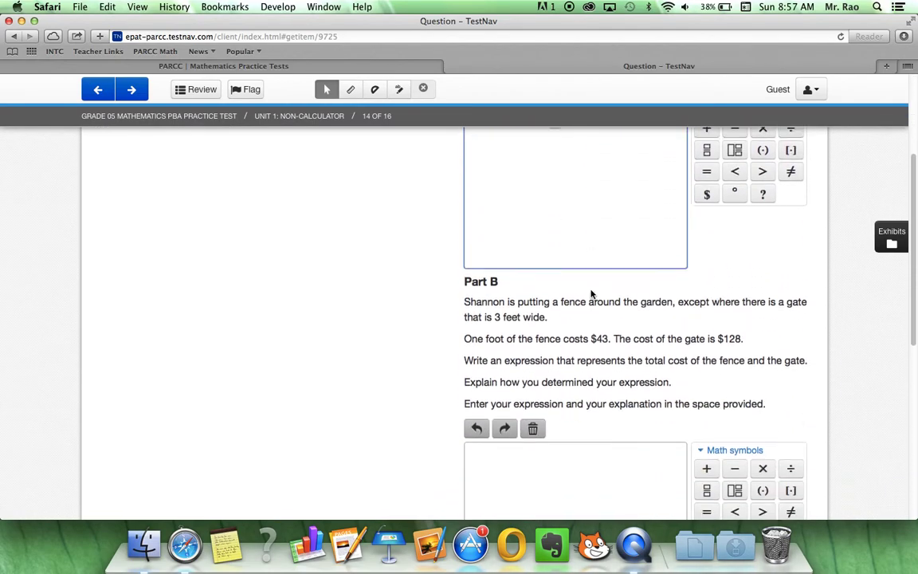
{"action": "scroll", "coordinate": [591, 292], "scroll_direction": "up", "scroll_amount": 2}
{"action": "scroll", "coordinate": [591, 292], "scroll_direction": "down", "scroll_amount": 2}
{"action": "scroll", "coordinate": [590, 292], "scroll_direction": "down", "scroll_amount": 4}
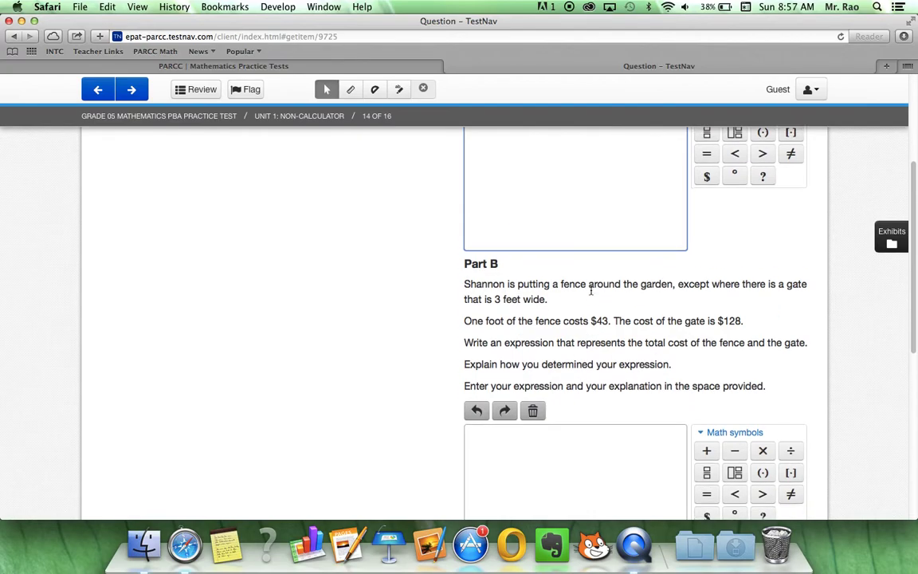
{"action": "scroll", "coordinate": [590, 294], "scroll_direction": "down", "scroll_amount": 5}
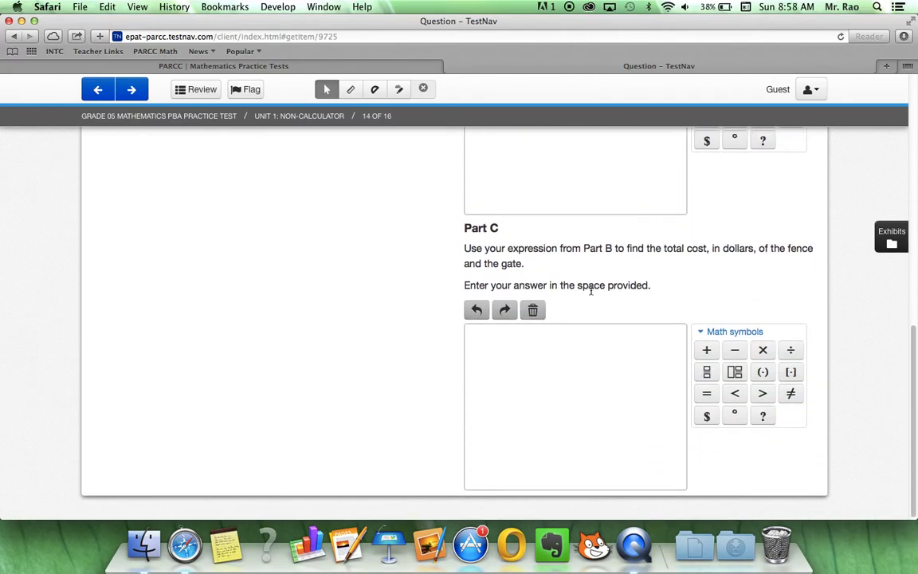
{"action": "scroll", "coordinate": [839, 226], "scroll_direction": "up", "scroll_amount": 10}
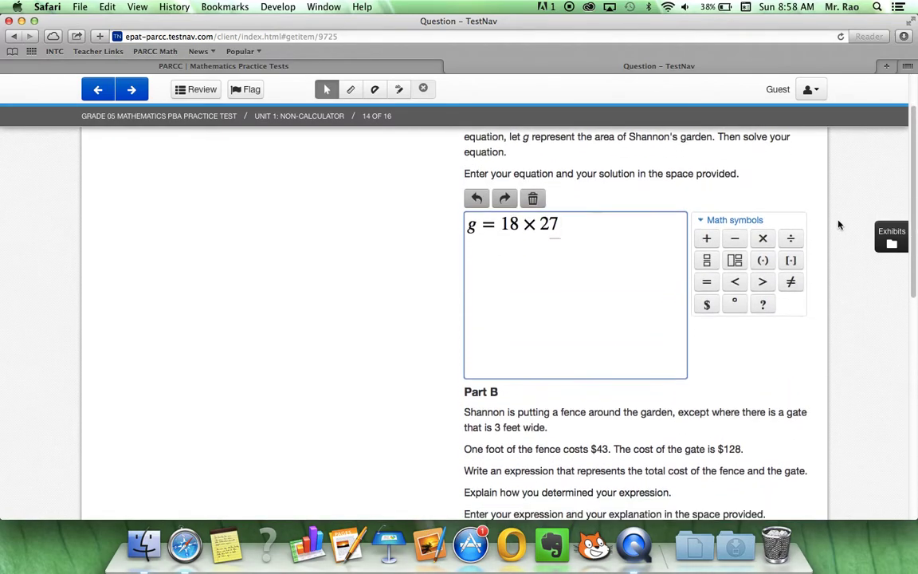
{"action": "scroll", "coordinate": [839, 226], "scroll_direction": "down", "scroll_amount": 10}
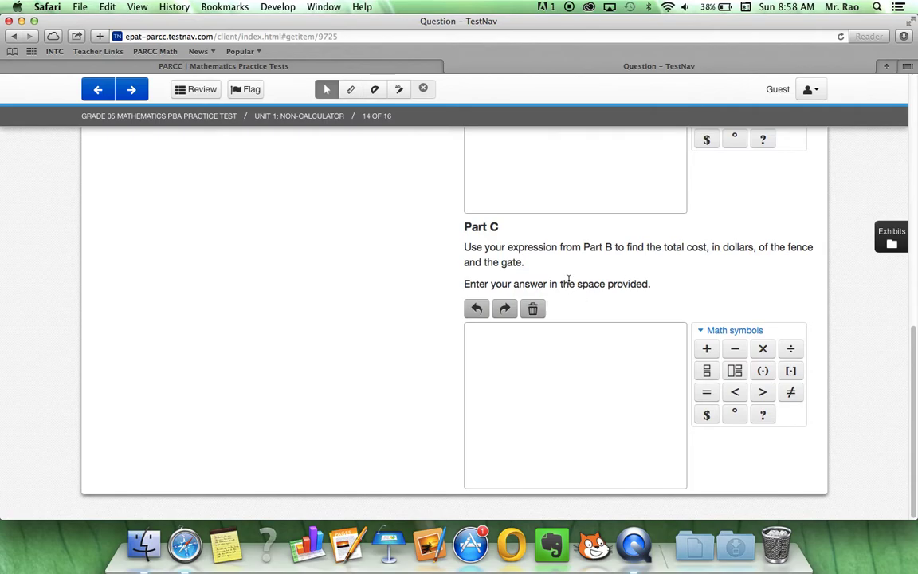
{"action": "scroll", "coordinate": [574, 284], "scroll_direction": "up", "scroll_amount": 3}
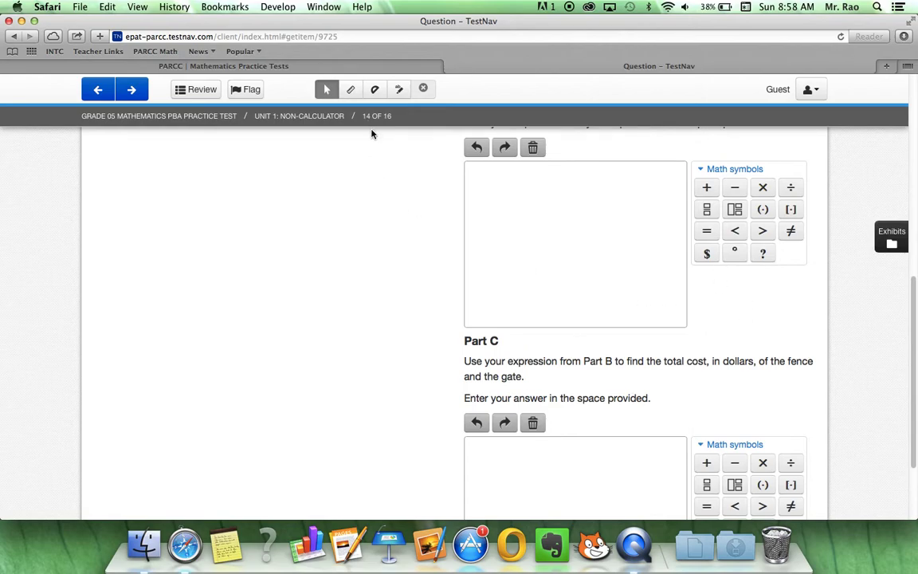
Skip questions 15 and 16 without answering to reach the End Test page
{"action": "left_click", "coordinate": [133, 93]}
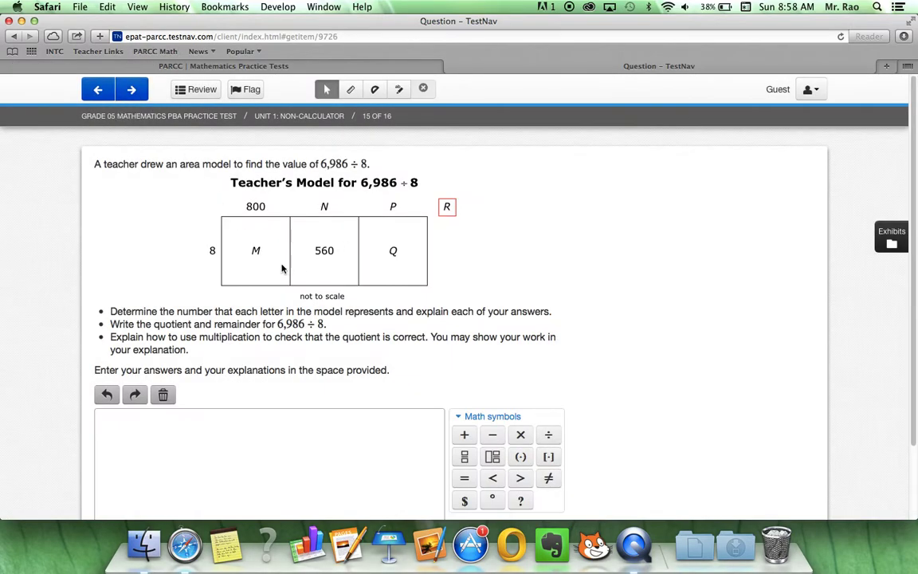
{"action": "scroll", "coordinate": [356, 272], "scroll_direction": "down", "scroll_amount": 3}
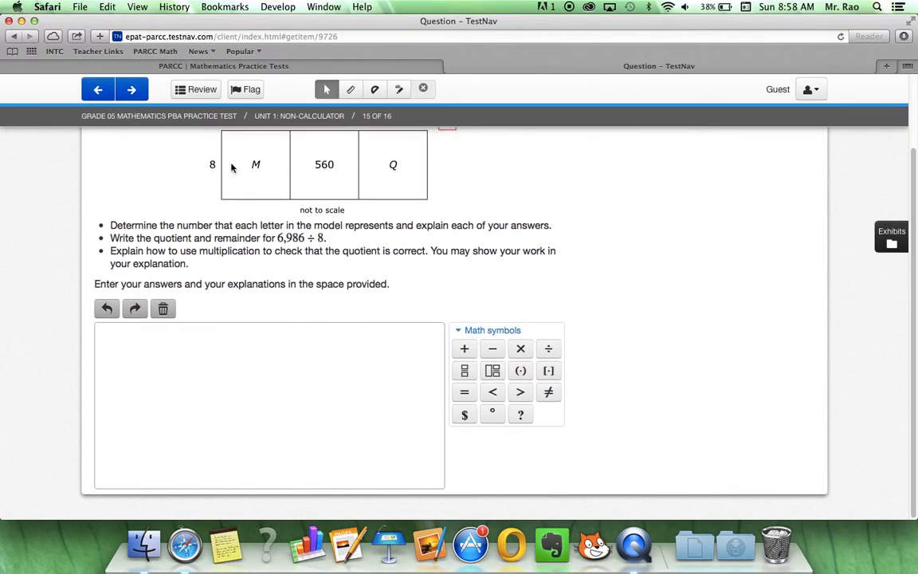
{"action": "left_click", "coordinate": [137, 89]}
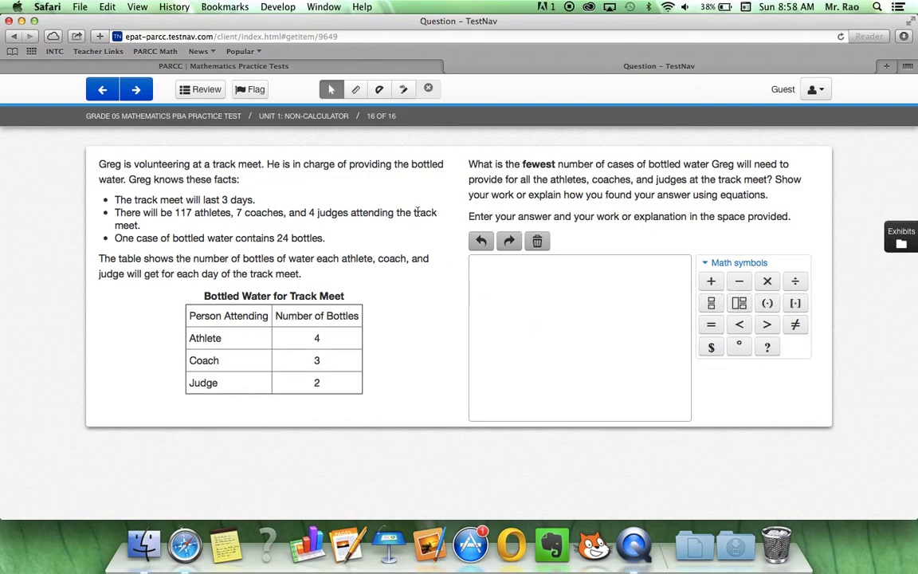
{"action": "left_click", "coordinate": [136, 90]}
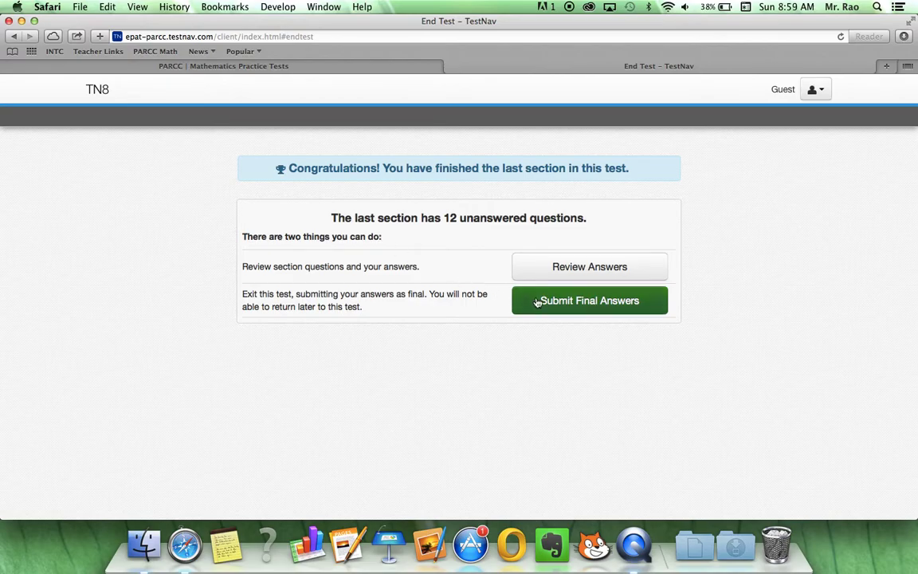
Open Review Answers and scroll through the question list
{"action": "left_click", "coordinate": [574, 268]}
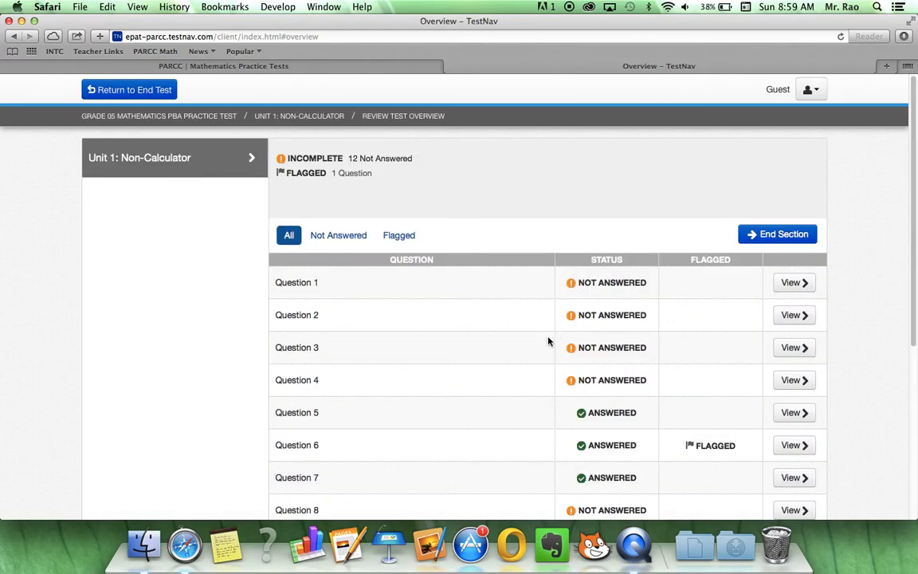
{"action": "scroll", "coordinate": [548, 341], "scroll_direction": "down", "scroll_amount": 3}
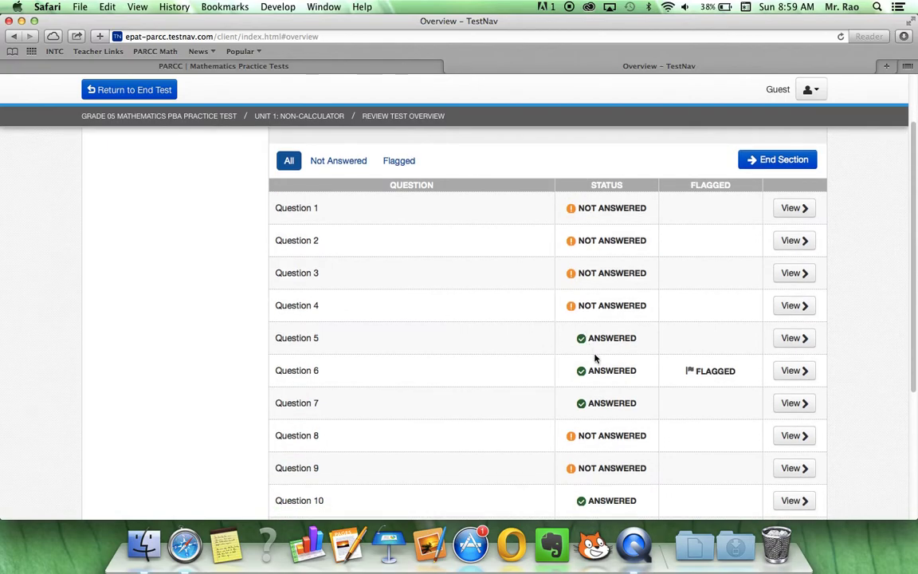
{"action": "scroll", "coordinate": [595, 363], "scroll_direction": "down", "scroll_amount": 8}
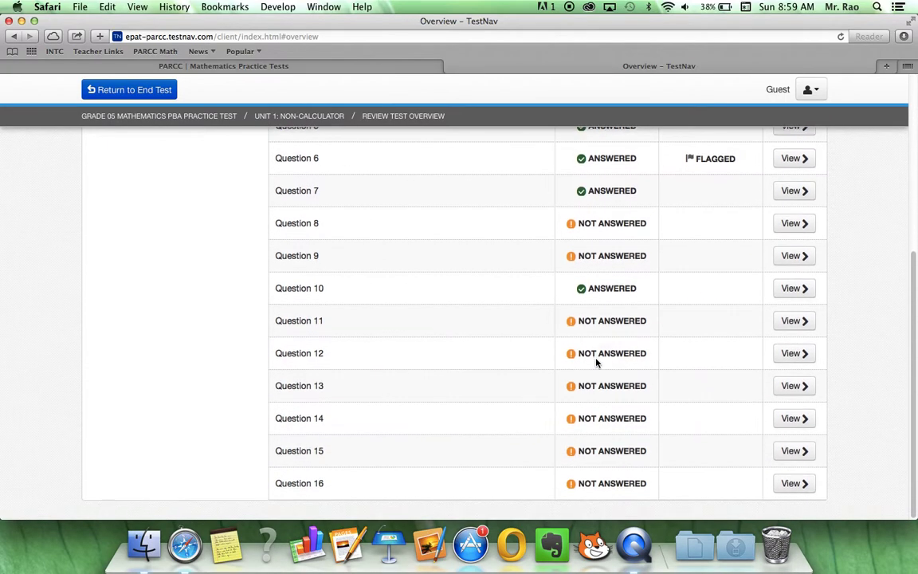
{"action": "scroll", "coordinate": [596, 363], "scroll_direction": "up", "scroll_amount": 10}
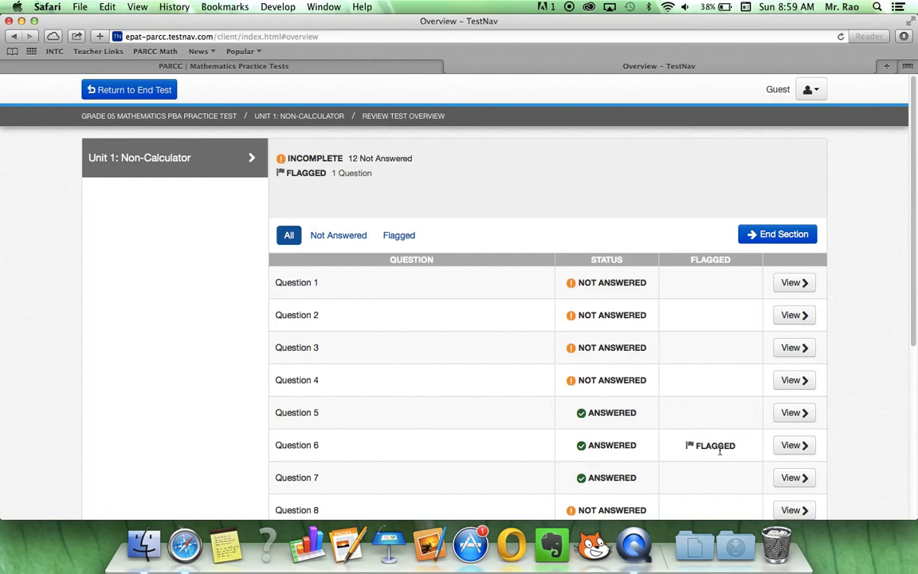
View question 6, then return to the review overview and scroll it
{"action": "left_click", "coordinate": [794, 447]}
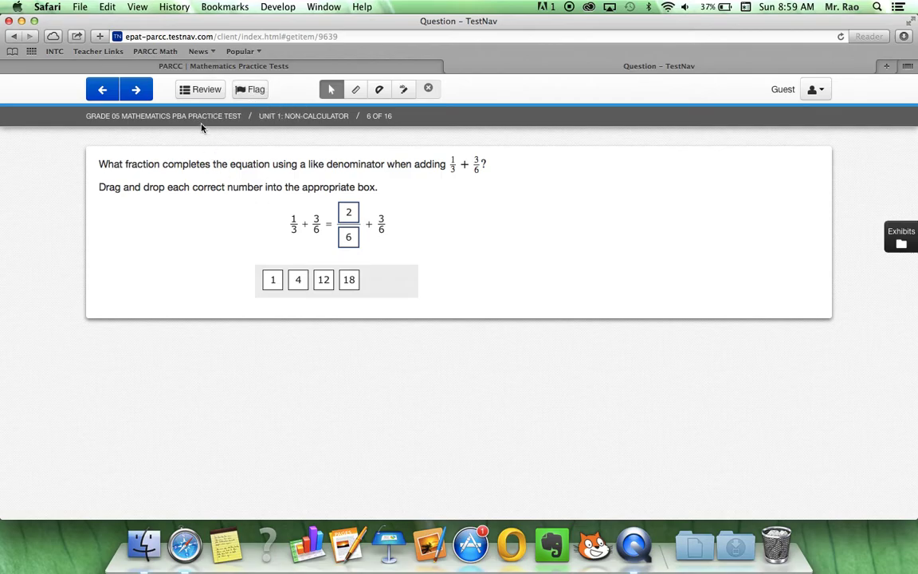
{"action": "left_click", "coordinate": [204, 90]}
{"action": "scroll", "coordinate": [580, 335], "scroll_direction": "down", "scroll_amount": 5}
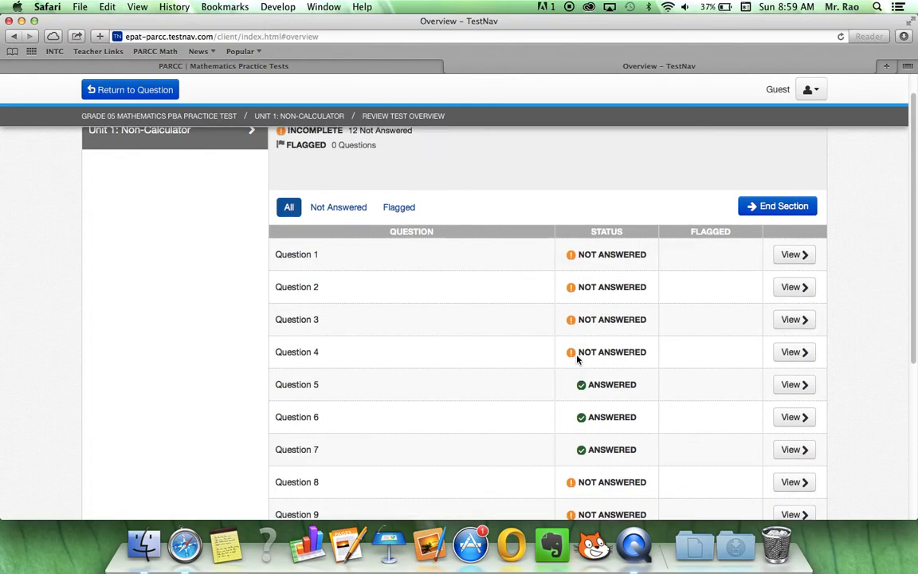
{"action": "scroll", "coordinate": [584, 328], "scroll_direction": "up", "scroll_amount": 10}
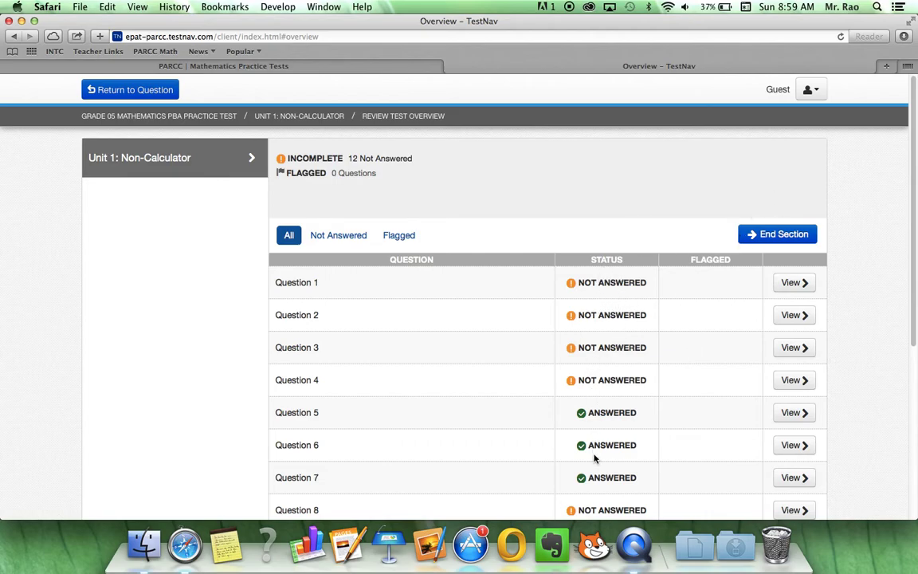
End the section and confirm Yes, Submit Final Answers in the warning dialog
{"action": "left_click", "coordinate": [781, 236]}
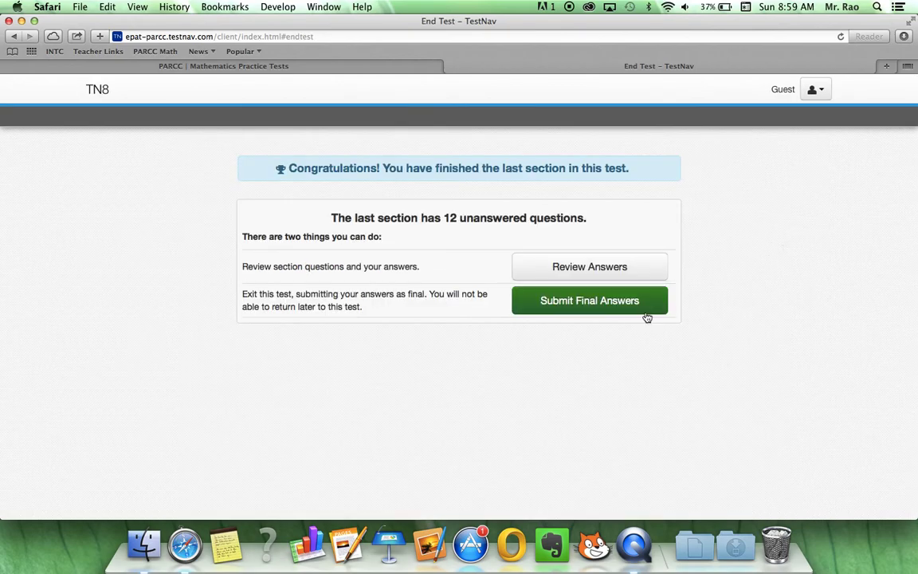
{"action": "left_click", "coordinate": [594, 311]}
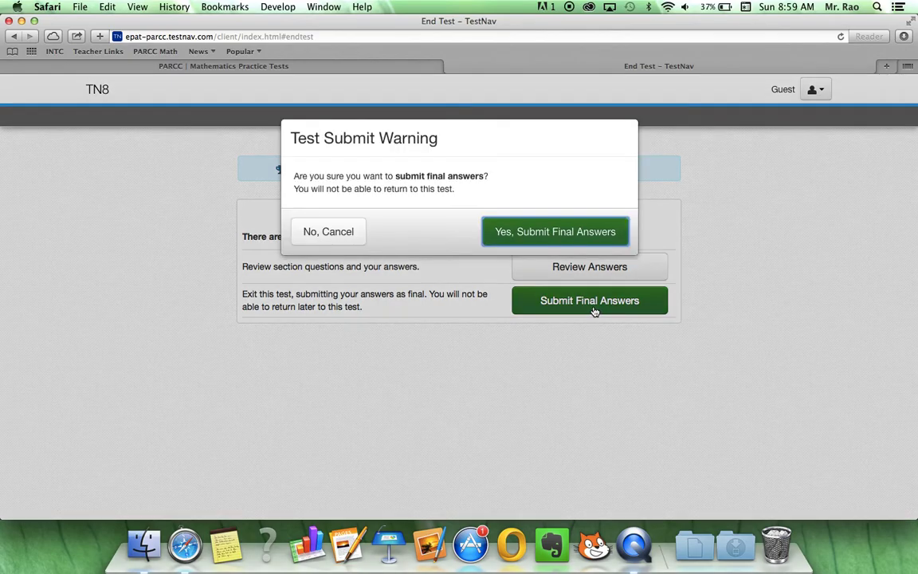
{"action": "left_click", "coordinate": [523, 237]}
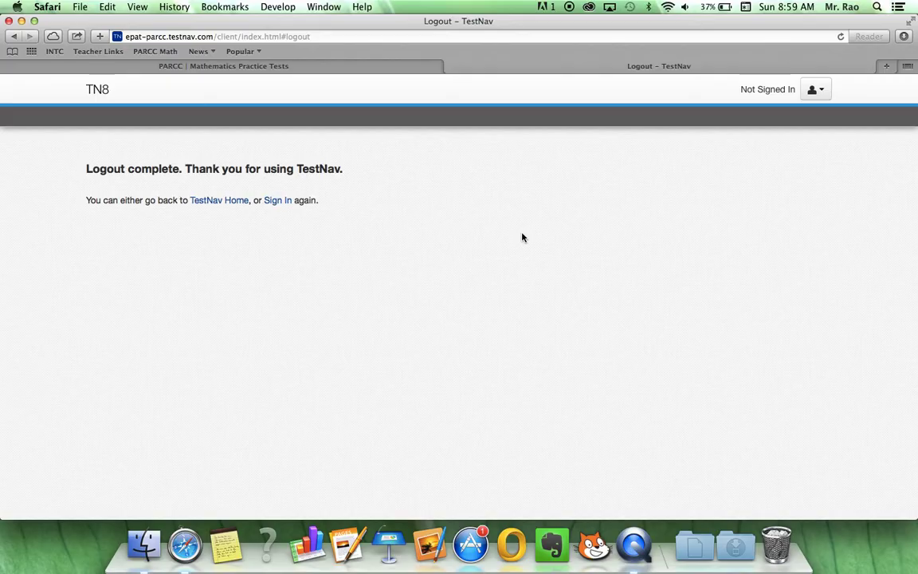